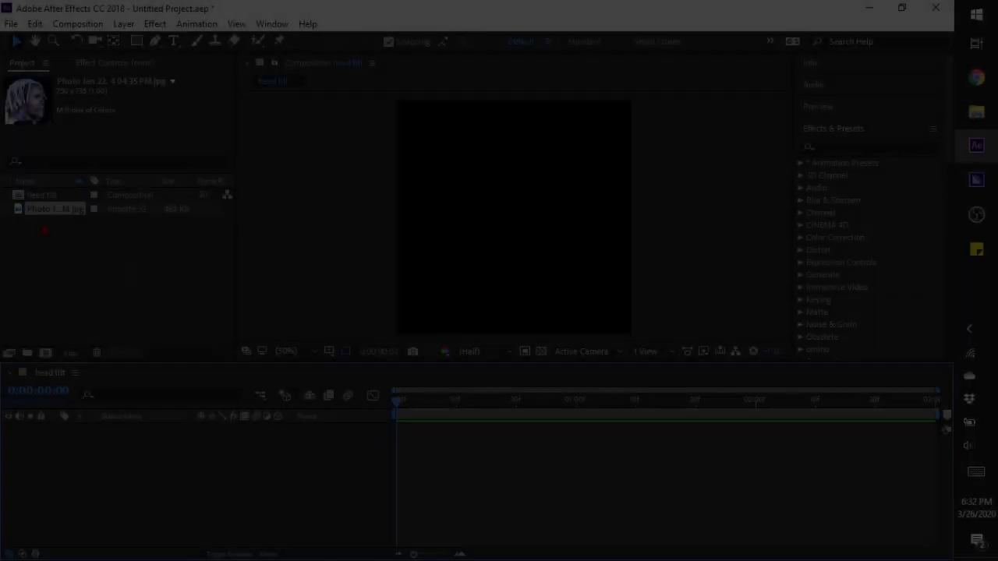
- Place the photo in the head tilt composition and set its Scale to 88%
left_click_drag(50, 208, 181, 483)
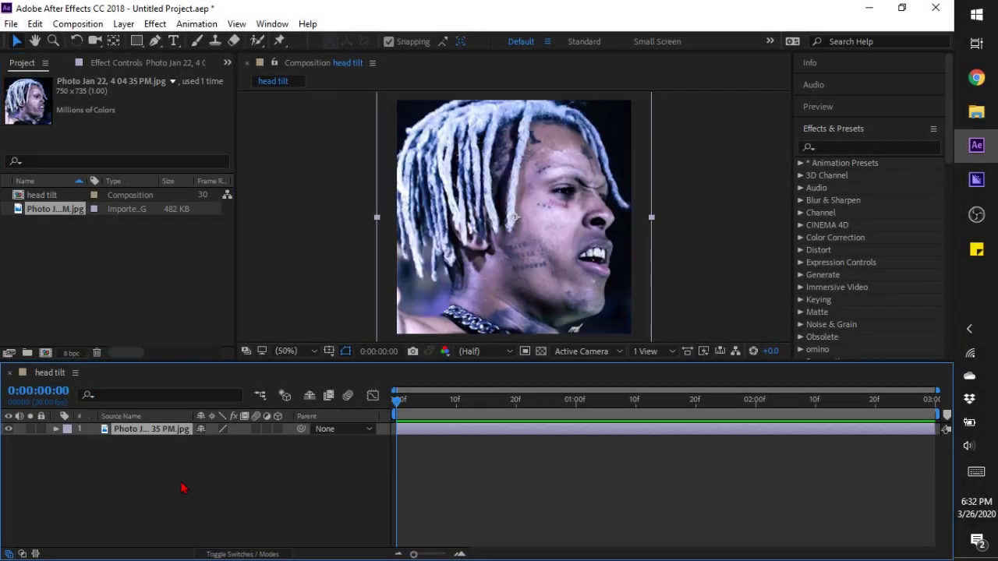
key("s")
left_click_drag(231, 441, 226, 442)
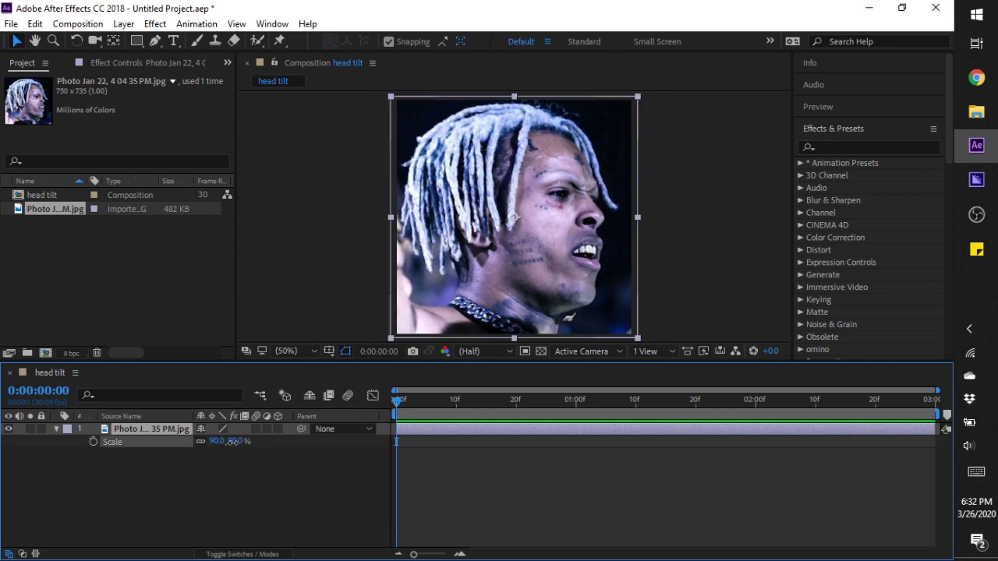
left_click(232, 441)
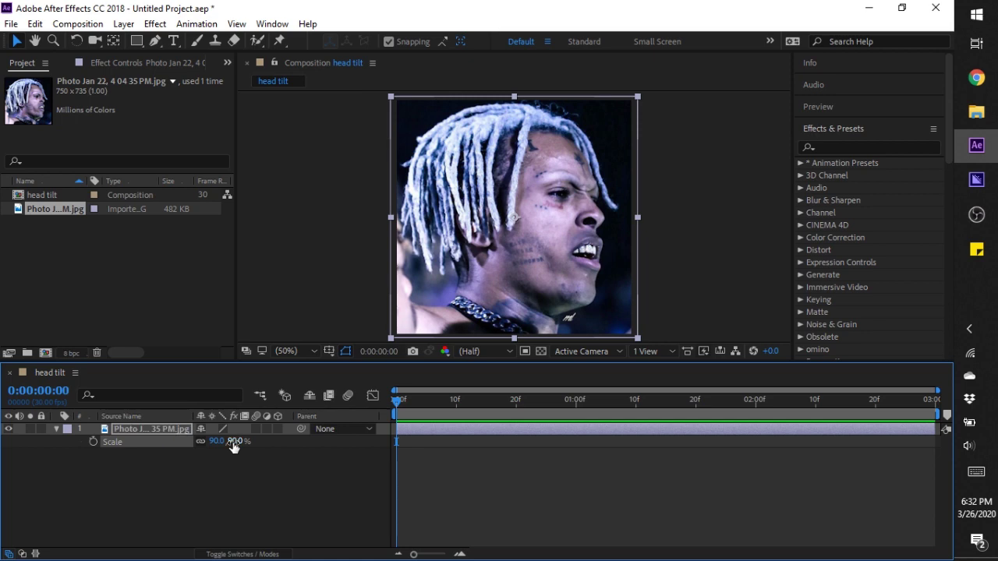
left_click(233, 442)
key("Return")
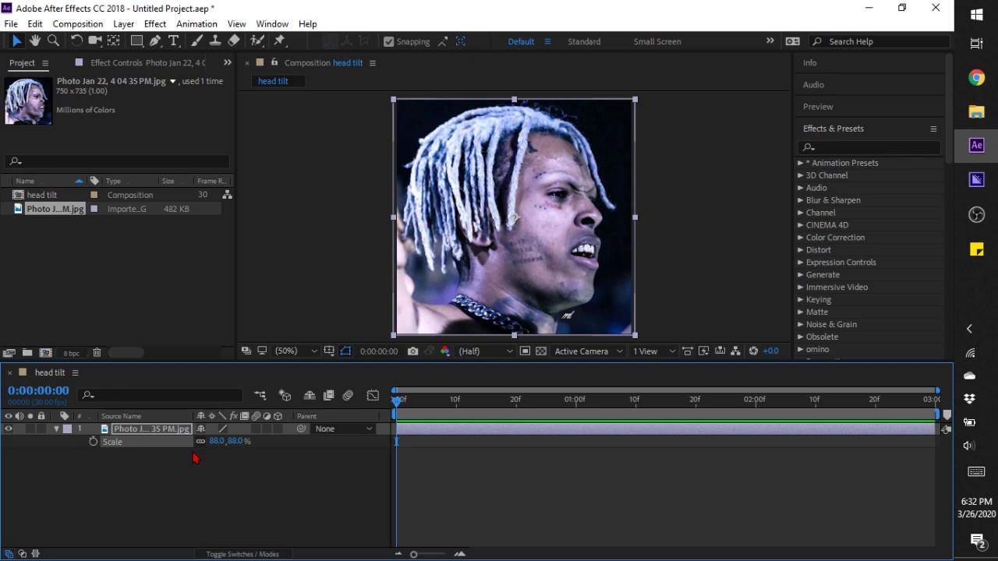
- Pre-compose the photo layer into its own nested composition
right_click(186, 442)
left_click(210, 506)
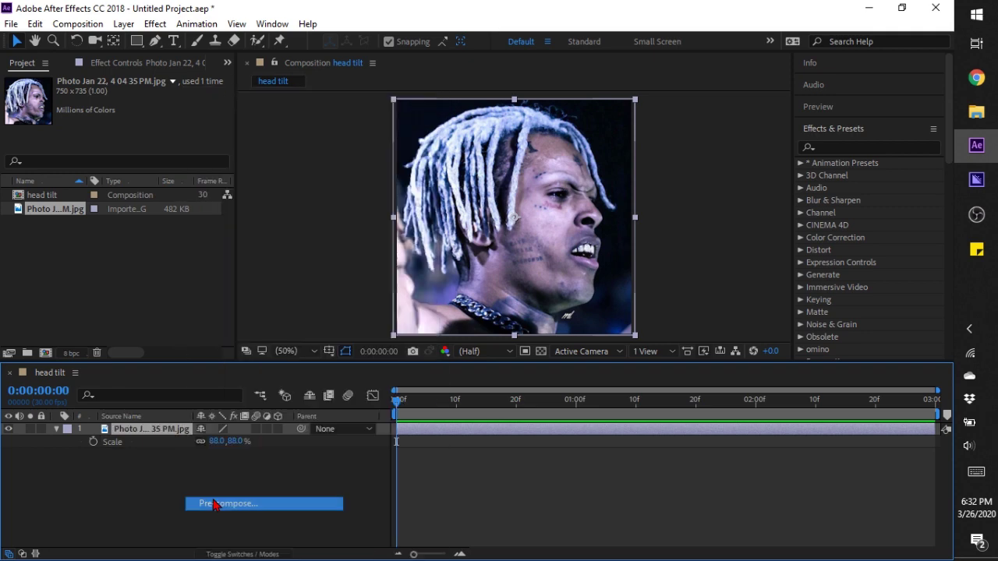
left_click(511, 350)
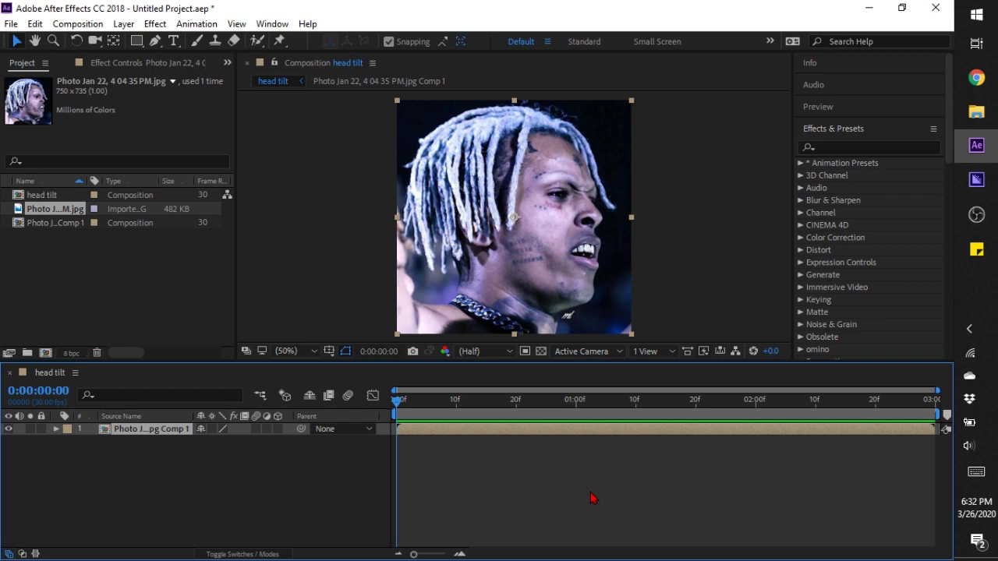
left_click(155, 42)
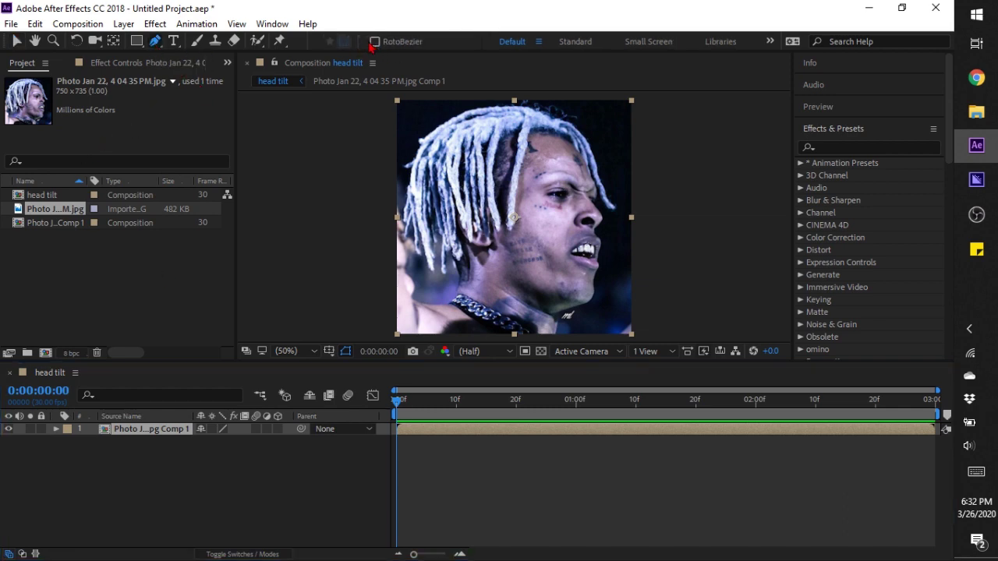
- Zoom in and start the mask path at the neck, curving it up past the chin
scroll(537, 328, "up", 2)
mouse_move(536, 327)
left_mouse_down()
mouse_move(535, 265)
mouse_move(498, 247)
left_mouse_up()
scroll(536, 266, "up", 1)
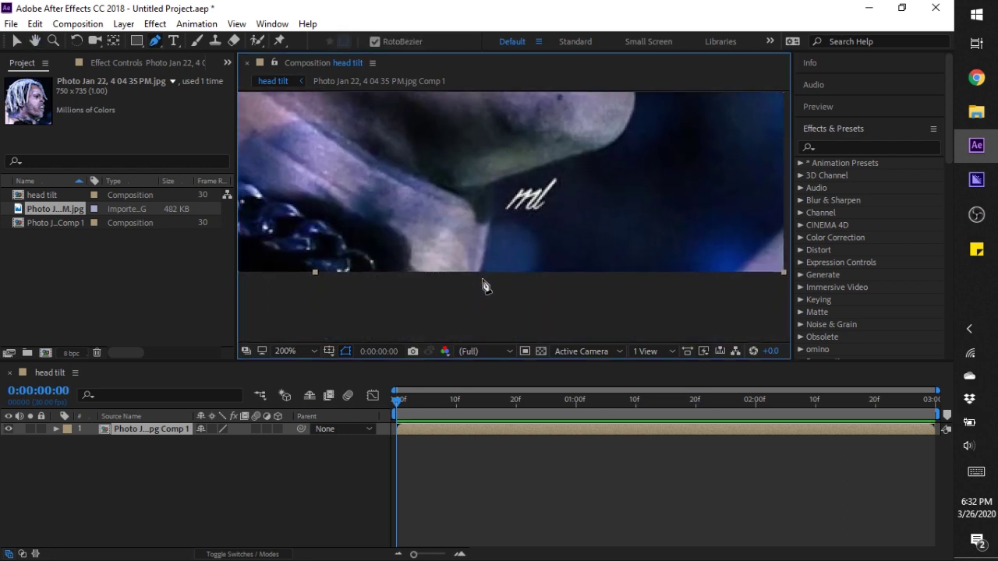
left_click(475, 278)
left_click(480, 252)
left_click(485, 216)
left_click(489, 184)
left_click(521, 170)
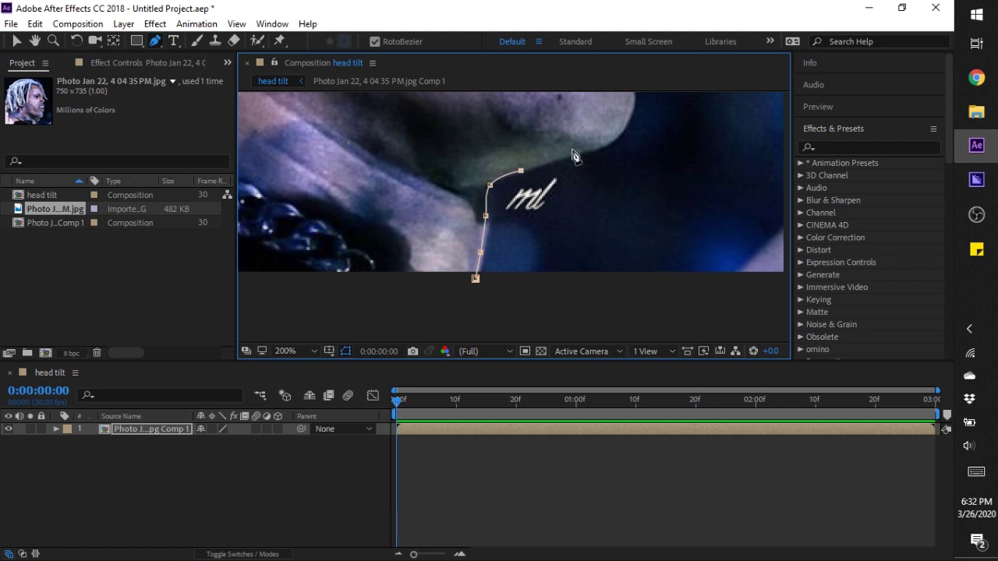
left_click(572, 153)
left_click(604, 145)
left_click(627, 121)
- Extend the mask up the jawline to the lip corner
left_click_drag(639, 110, 530, 279)
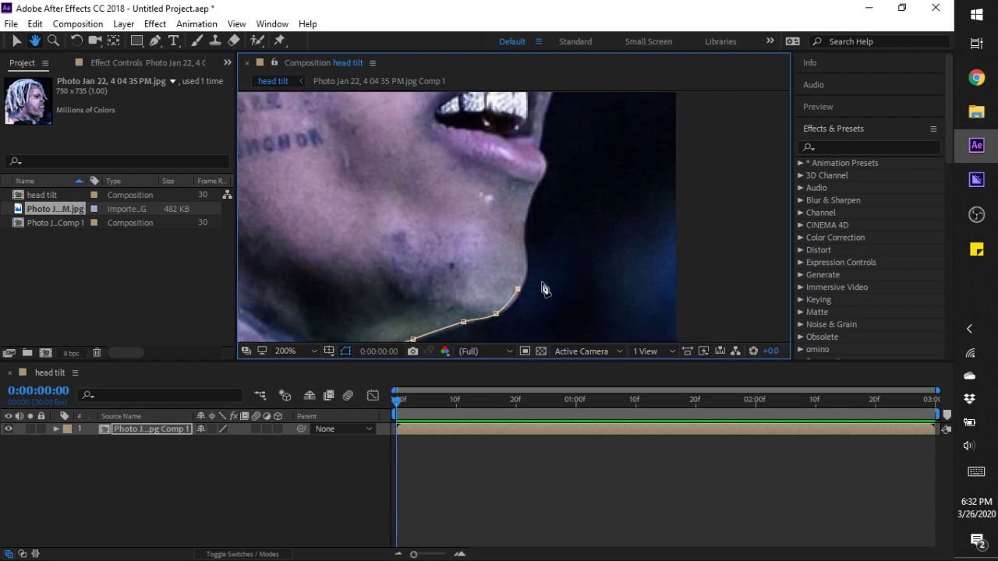
left_click(525, 266)
left_click(521, 230)
left_click(527, 202)
left_click(540, 177)
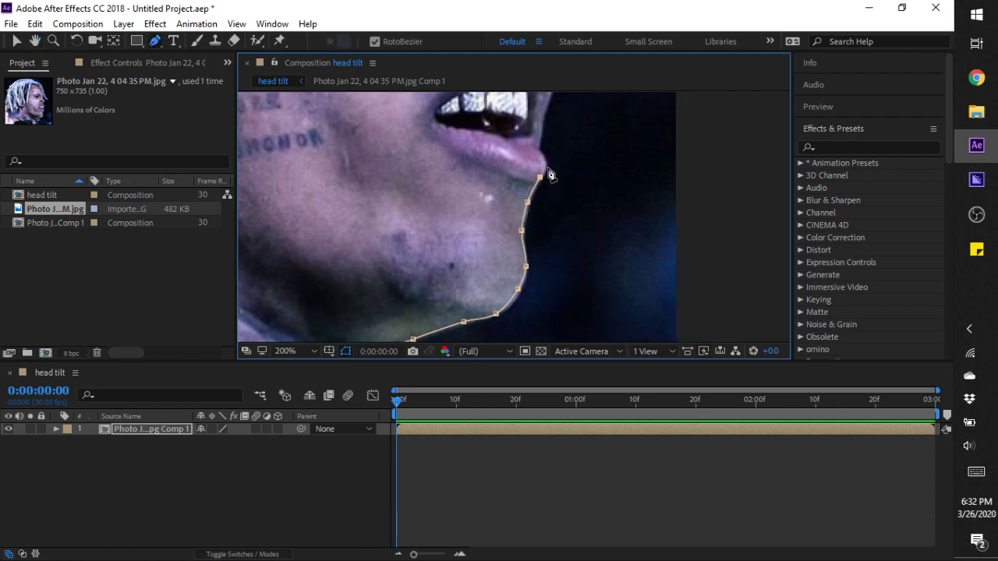
left_click(544, 163)
- Continue the mask along the lips and up around the nose
left_click_drag(590, 140, 575, 278)
left_click(536, 268)
left_click(542, 245)
left_click(546, 221)
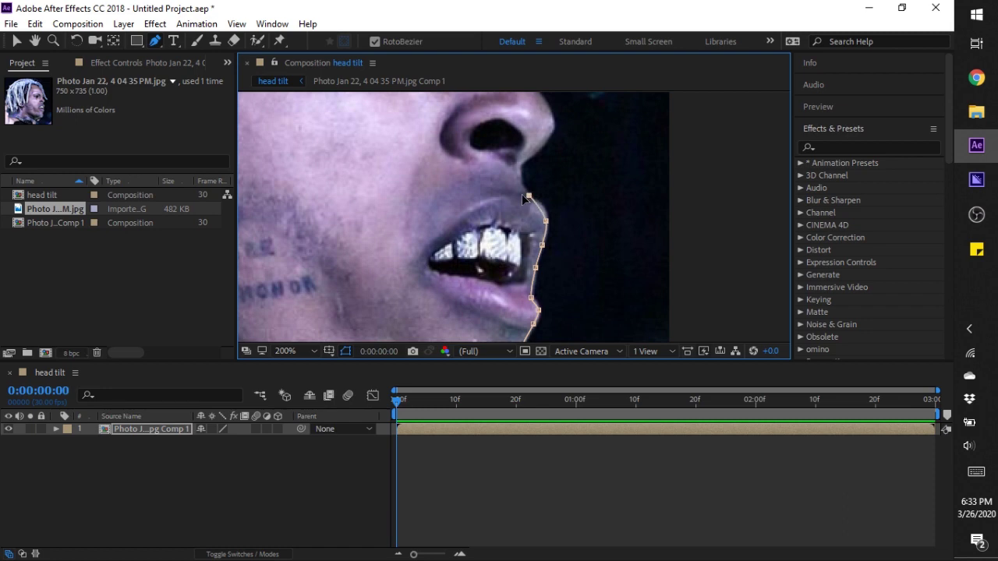
left_click(519, 184)
left_click(517, 166)
left_click(532, 152)
left_click(553, 129)
- Trace the mask over the nose tip, up the nose bridge and along the brow
left_click_drag(592, 181, 607, 338)
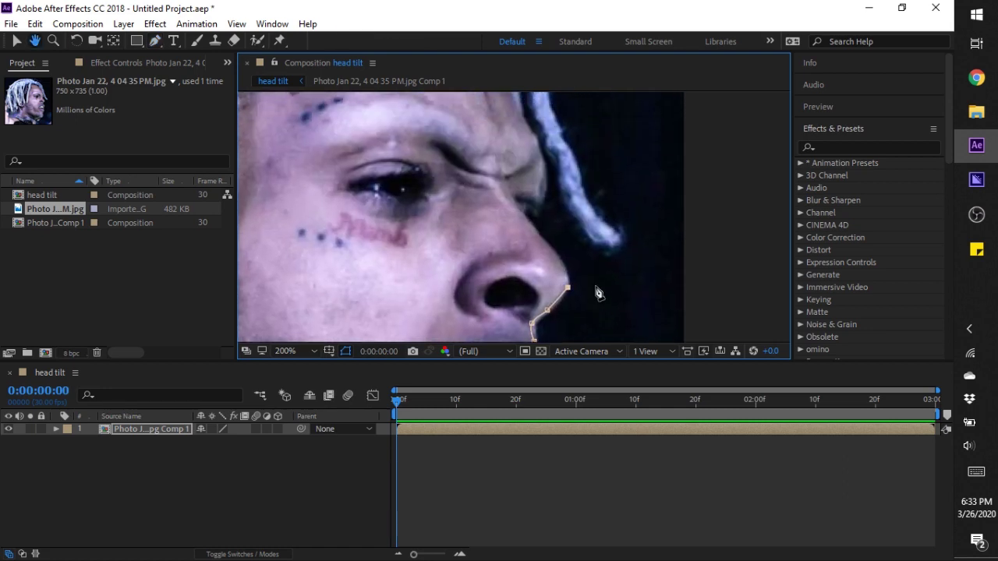
mouse_move(553, 251)
left_mouse_down()
mouse_move(530, 229)
mouse_move(537, 214)
left_mouse_up()
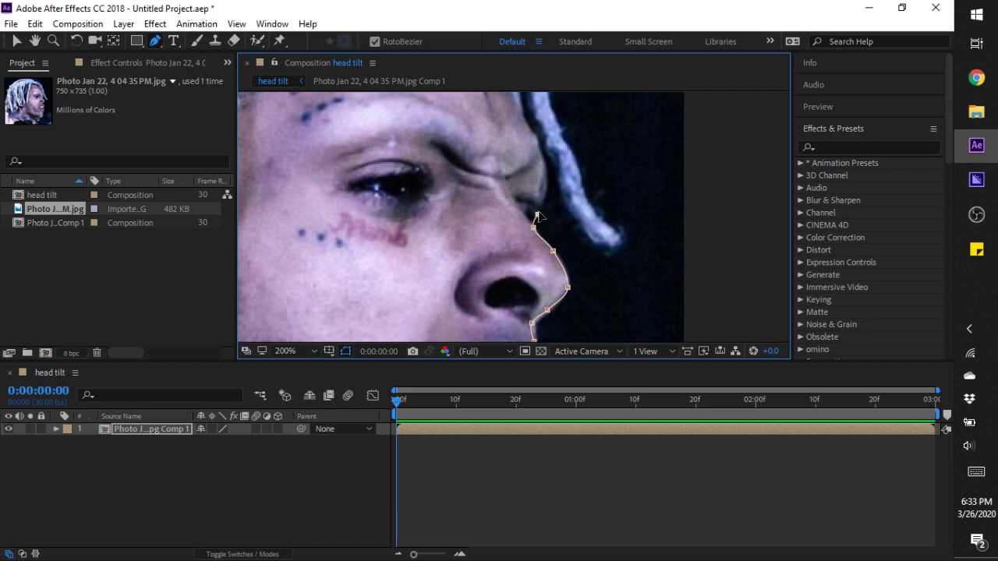
left_click(546, 193)
left_click(542, 162)
mouse_move(577, 162)
left_mouse_down()
mouse_move(528, 217)
mouse_move(514, 203)
left_mouse_up()
left_click(469, 181)
left_click(462, 141)
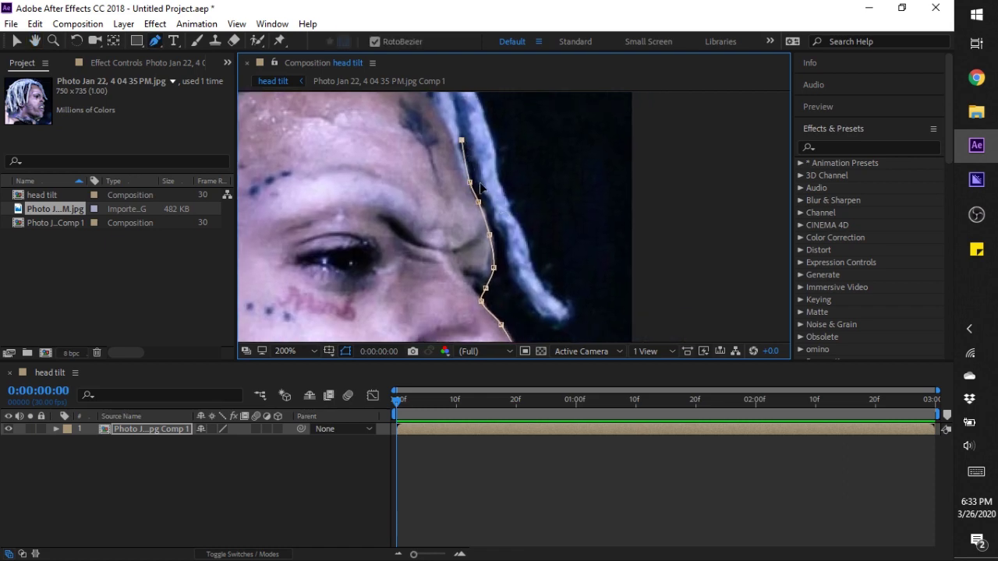
- Trace the mask down the hair edge and around the hair tip
left_click(475, 169)
left_click(486, 198)
left_click(494, 226)
left_click(505, 237)
left_click(505, 262)
left_click(530, 299)
left_click(544, 321)
left_click(560, 325)
left_click(568, 311)
- Trace the mask back up the other side of the hair edge
left_click(545, 292)
left_click(530, 260)
left_click(524, 236)
left_click(508, 206)
left_click(498, 177)
left_click(492, 147)
- Extend the mask up the hair edge and along the top of the hair
left_click_drag(519, 151, 601, 323)
left_click(573, 261)
left_click(552, 213)
left_click(478, 133)
left_click(447, 128)
left_click_drag(450, 164, 599, 278)
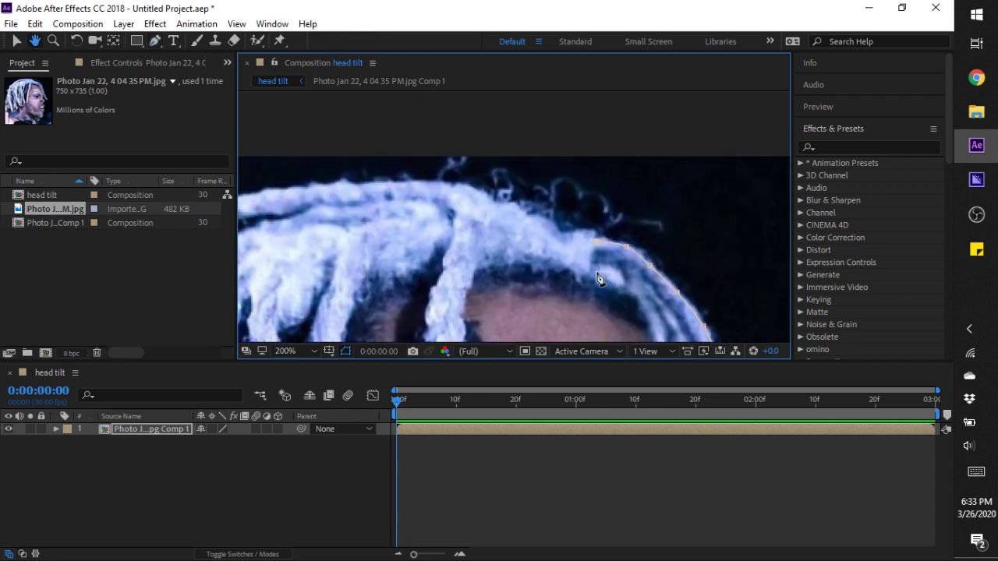
- Extend the mask leftward across the top of the hair
left_click(568, 233)
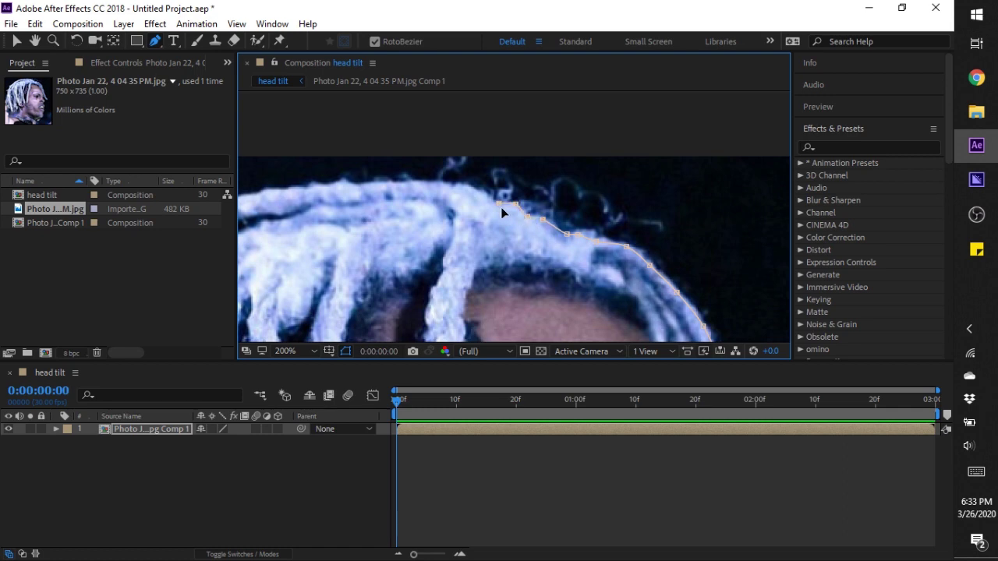
left_click(466, 185)
left_click(428, 181)
left_click_drag(427, 187, 602, 177)
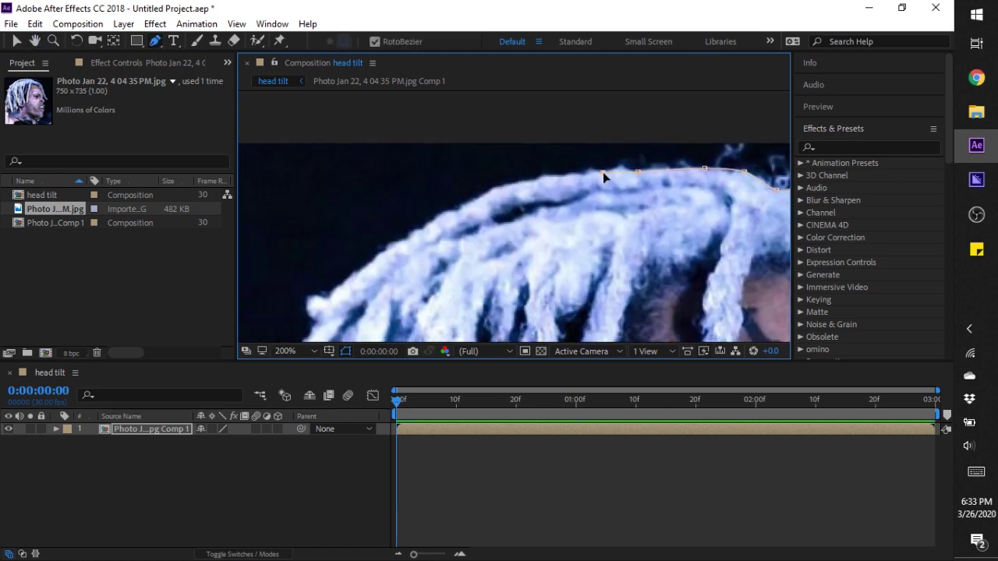
left_click(491, 190)
left_click(413, 235)
left_click(378, 256)
- Carry the mask around and down the back of the hair
left_click_drag(393, 272, 601, 138)
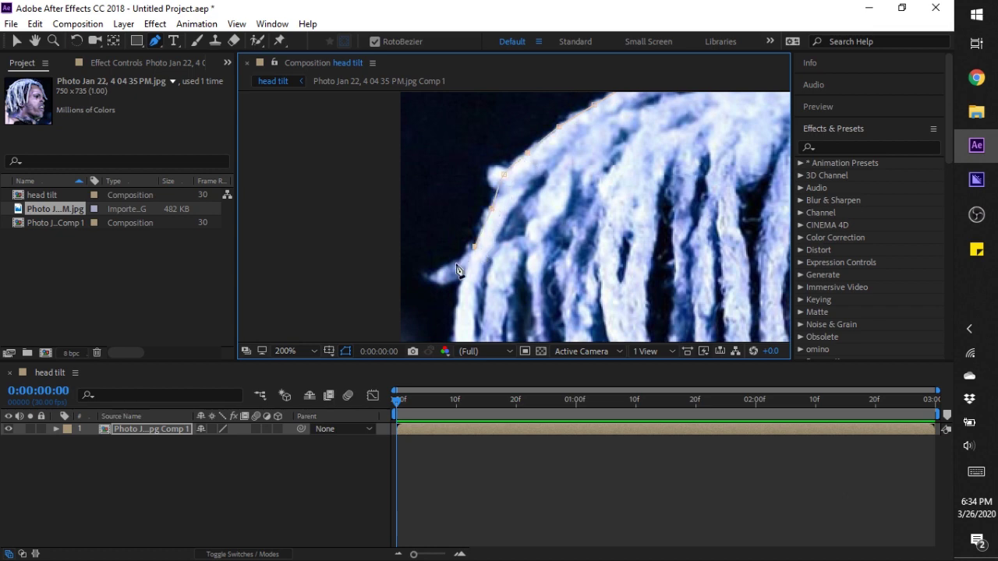
left_click(433, 272)
left_click(442, 283)
mouse_move(463, 286)
left_mouse_down()
mouse_move(426, 185)
mouse_move(436, 166)
left_mouse_up()
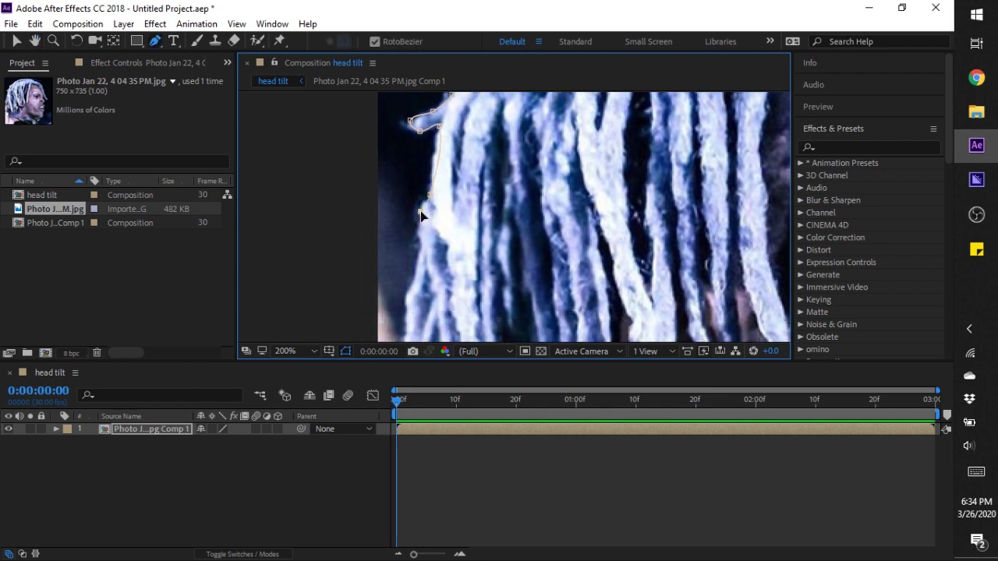
left_click(420, 251)
- Trace the mask down and around the first lower dreadlocks
left_click_drag(416, 291, 378, 164)
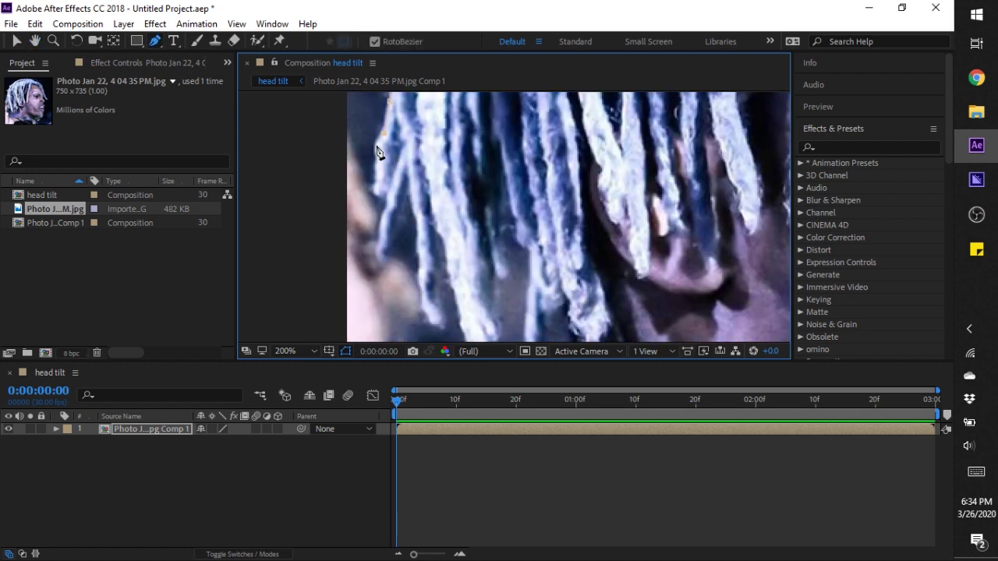
left_click(375, 175)
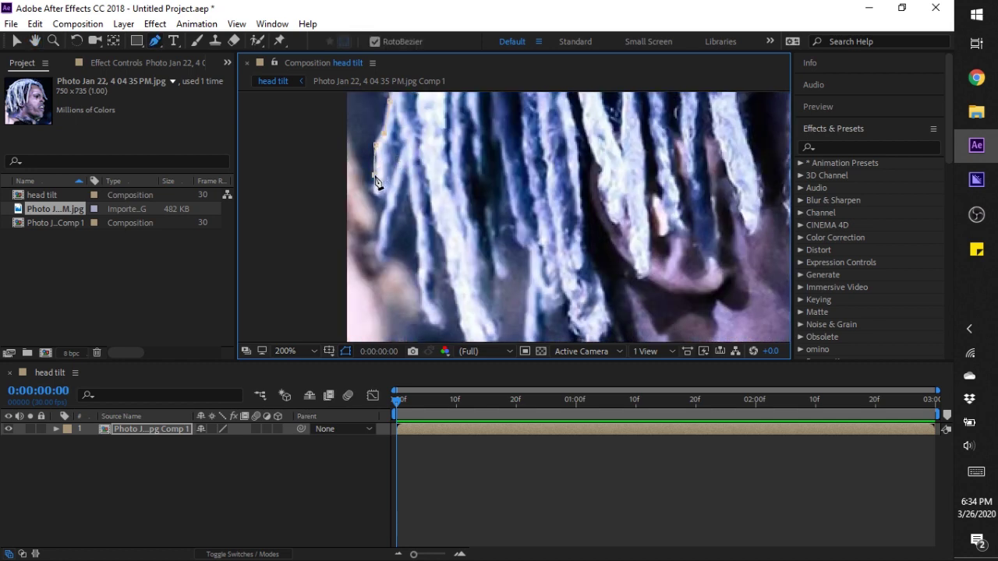
left_click(379, 238)
left_click(390, 224)
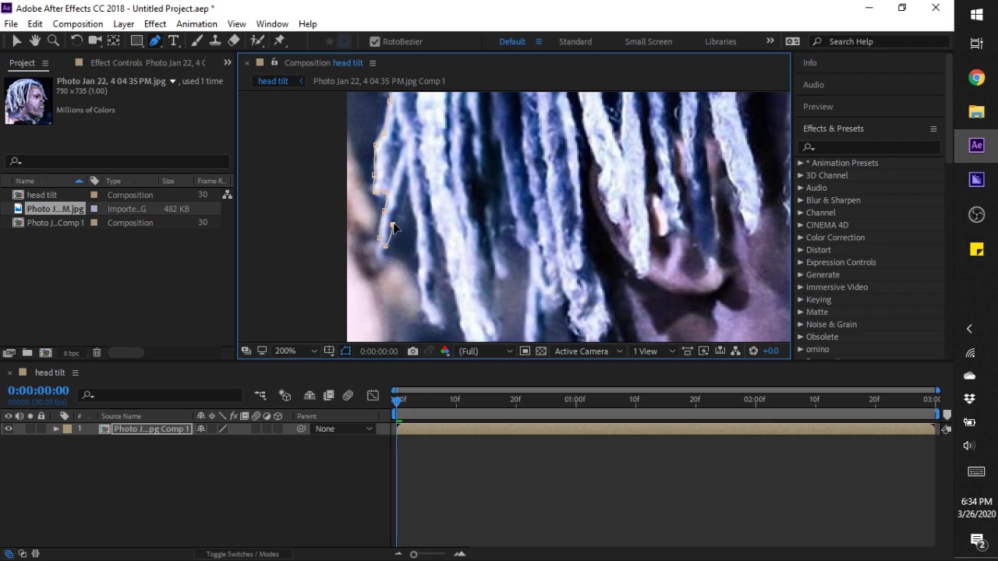
left_click(405, 193)
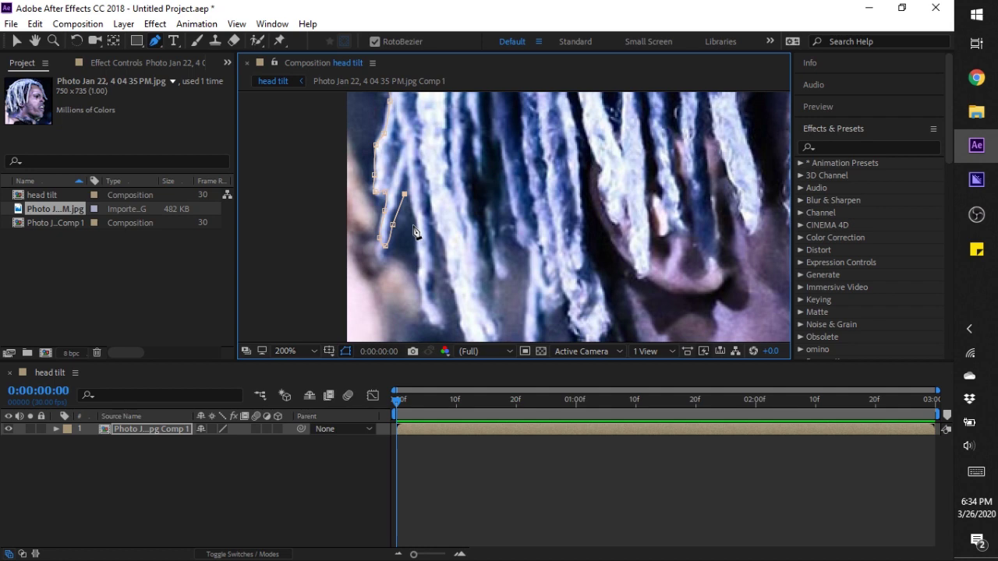
left_click(415, 217)
left_click(415, 243)
left_click_drag(421, 273, 341, 184)
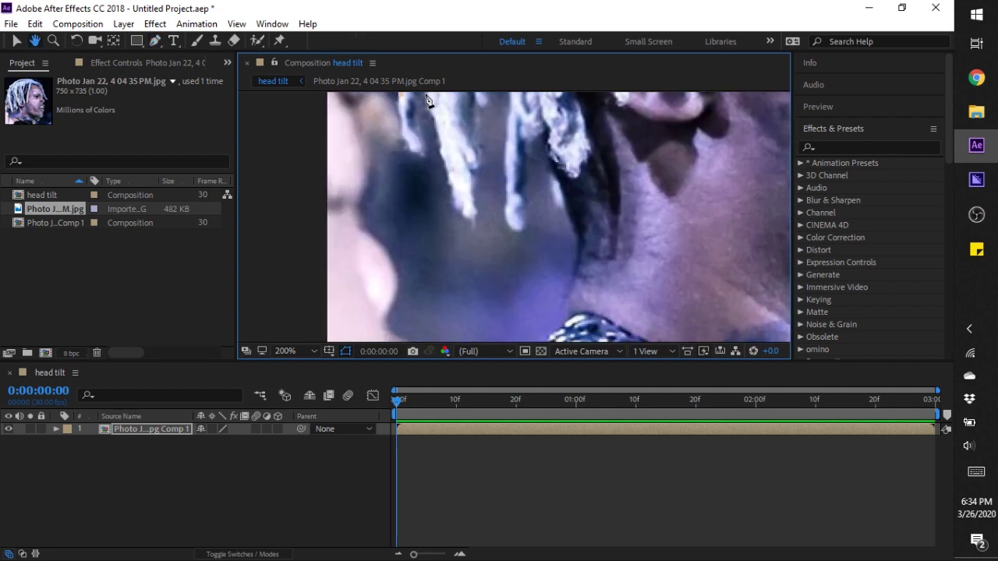
key("g")
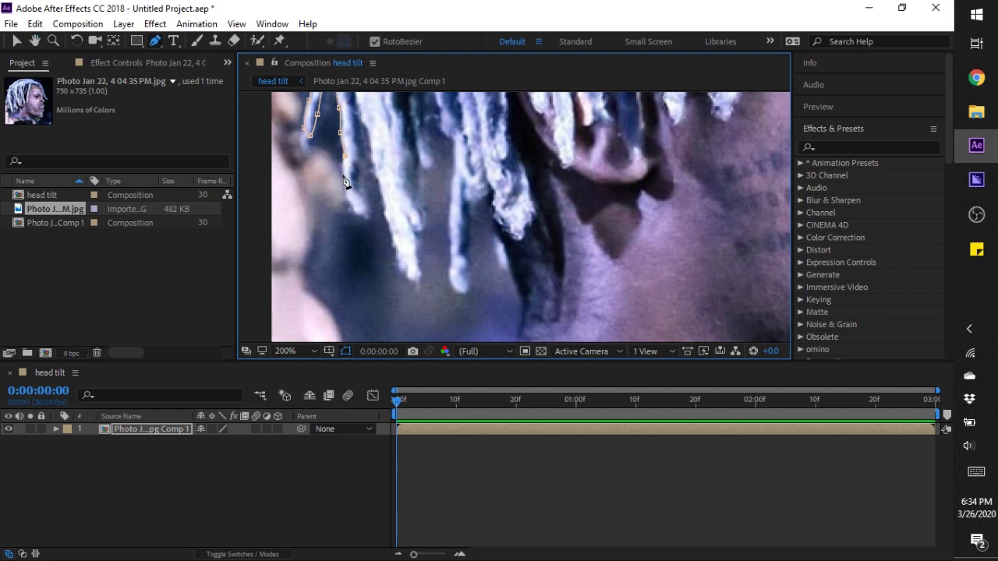
- Trace the mask around the next dreadlock tip and down the following dreadlock
left_click(346, 185)
left_click(370, 215)
left_click(364, 188)
left_click(363, 159)
left_click(358, 123)
left_click(376, 174)
left_click(386, 212)
left_click(393, 239)
- Weave the mask around two more dreadlock tips and edges
left_click(406, 274)
left_click(416, 273)
left_click(415, 251)
left_click(420, 218)
left_click(413, 192)
left_click(416, 159)
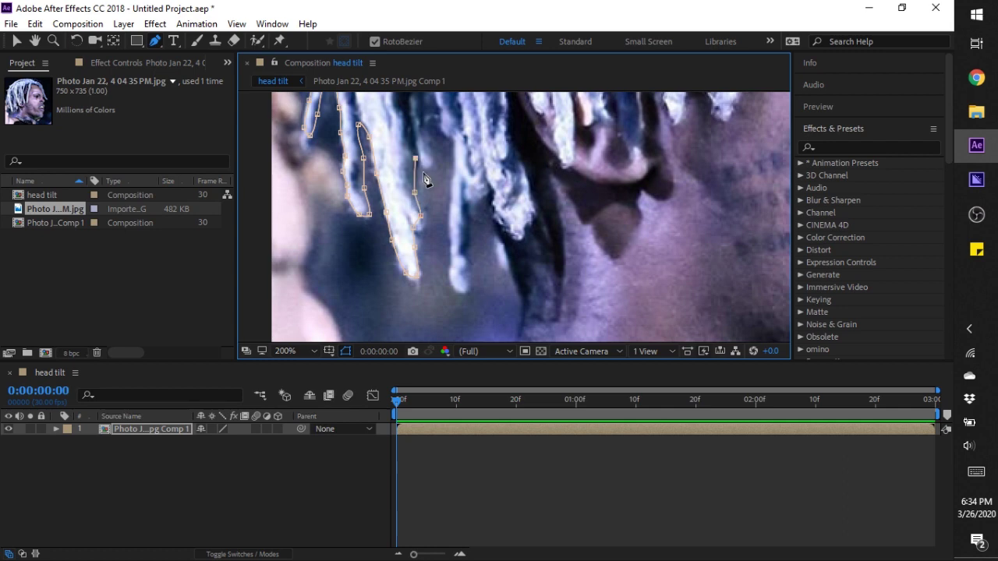
left_click(432, 165)
left_click(434, 122)
left_click(450, 139)
left_click(450, 223)
left_click(452, 248)
left_click(451, 278)
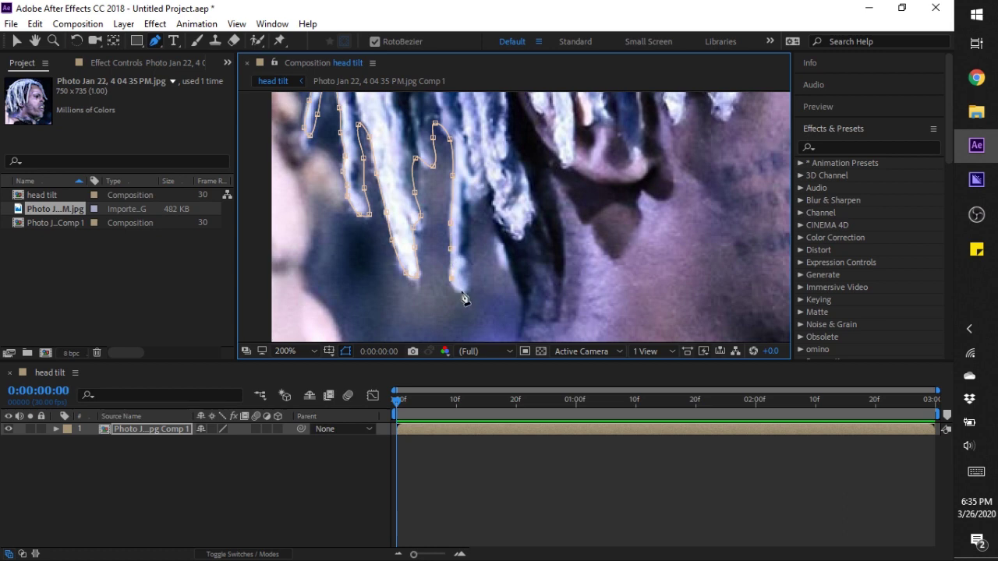
- Trace the mask up one dreadlock and down the last to its tip
left_click(471, 287)
left_click(472, 262)
left_click(471, 227)
left_click(467, 199)
left_click(485, 193)
left_click(490, 214)
left_click(505, 247)
left_click(514, 282)
left_click(528, 302)
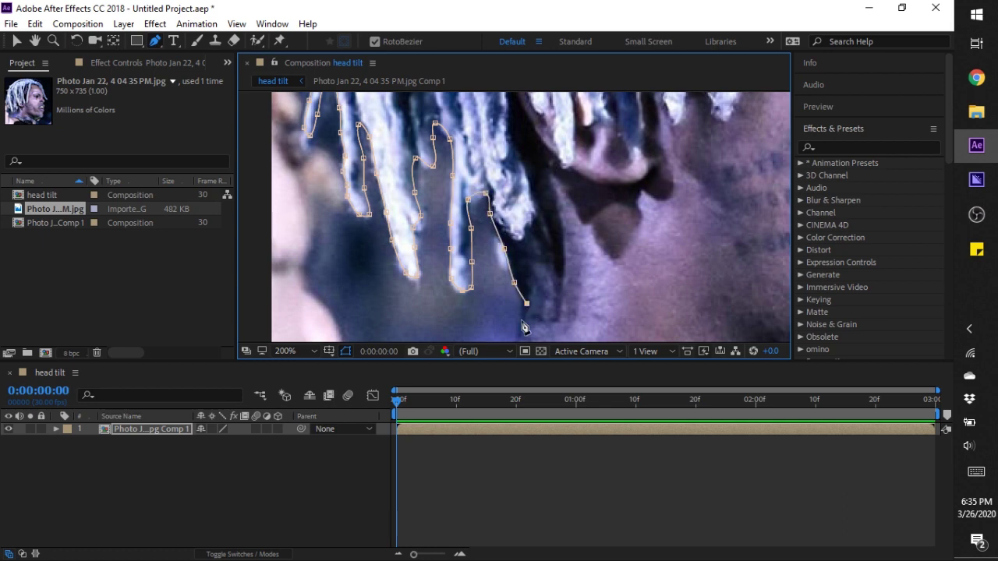
- Run the mask down the neck and across the shoulder, adjusting the curve near the left edge
left_click_drag(522, 262, 520, 200)
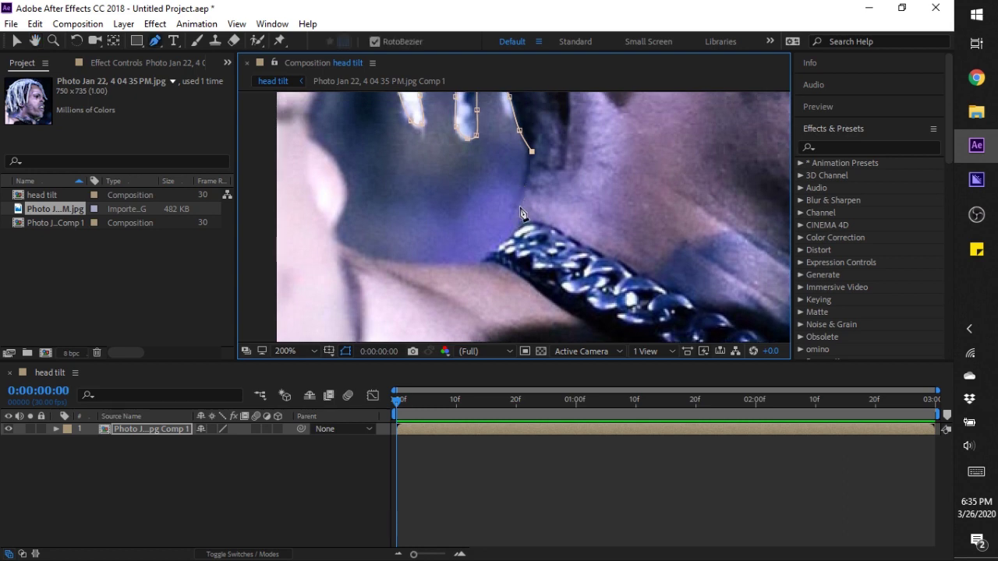
left_click(518, 228)
left_click(495, 253)
left_click(404, 265)
left_click(271, 237)
left_click_drag(346, 238, 342, 153)
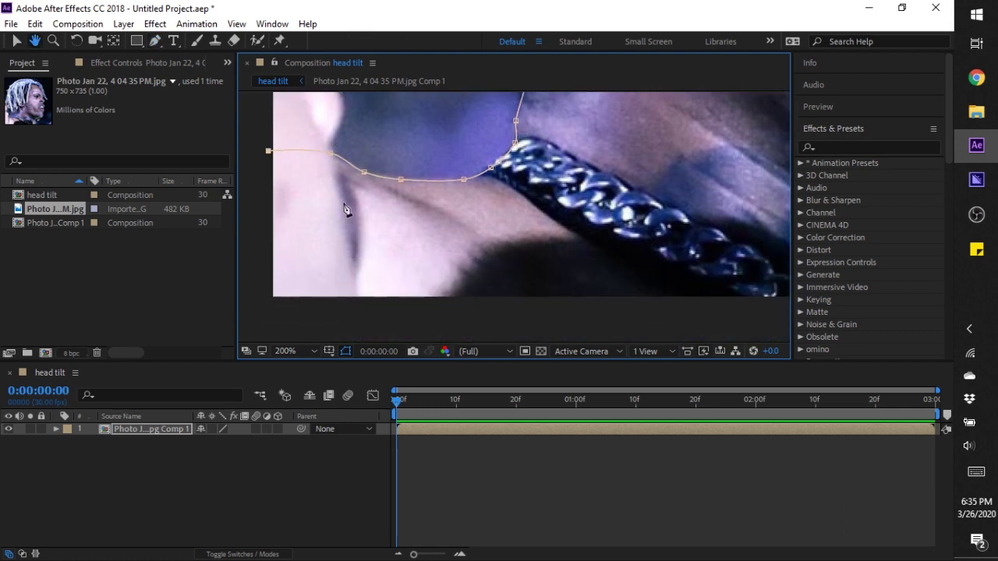
left_click(264, 311)
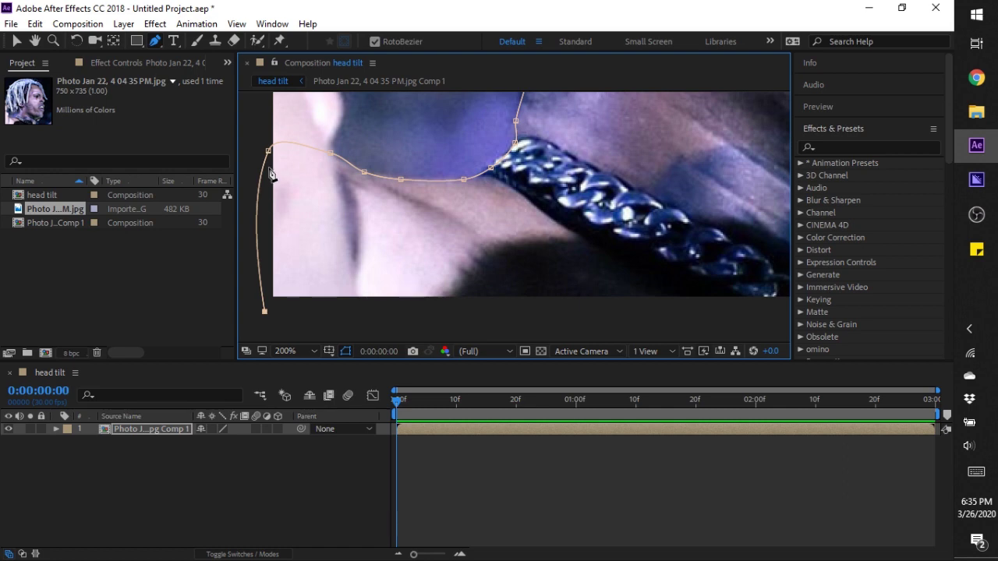
left_click_drag(268, 151, 264, 163)
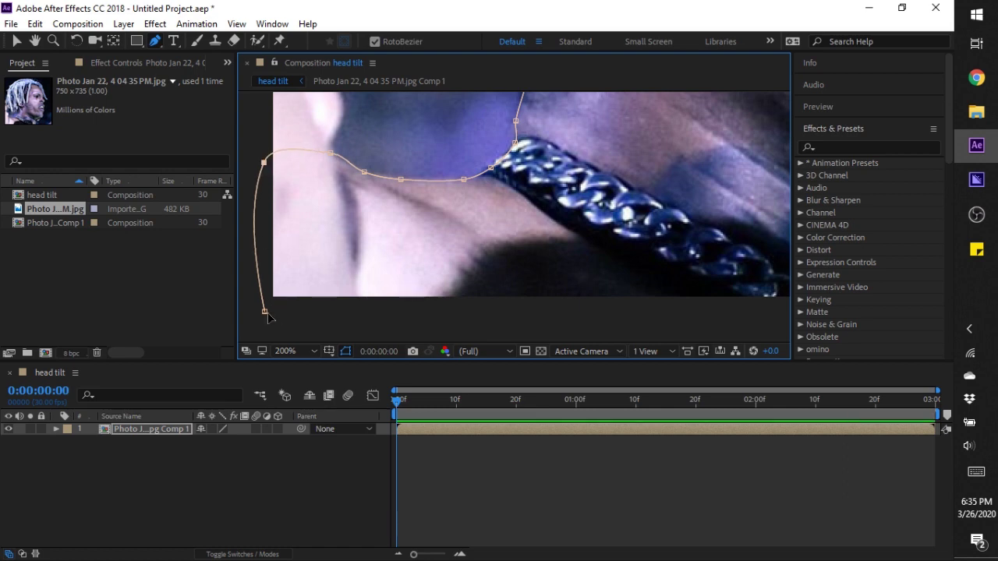
scroll(695, 325, "down", 2)
left_click_drag(568, 279, 490, 278)
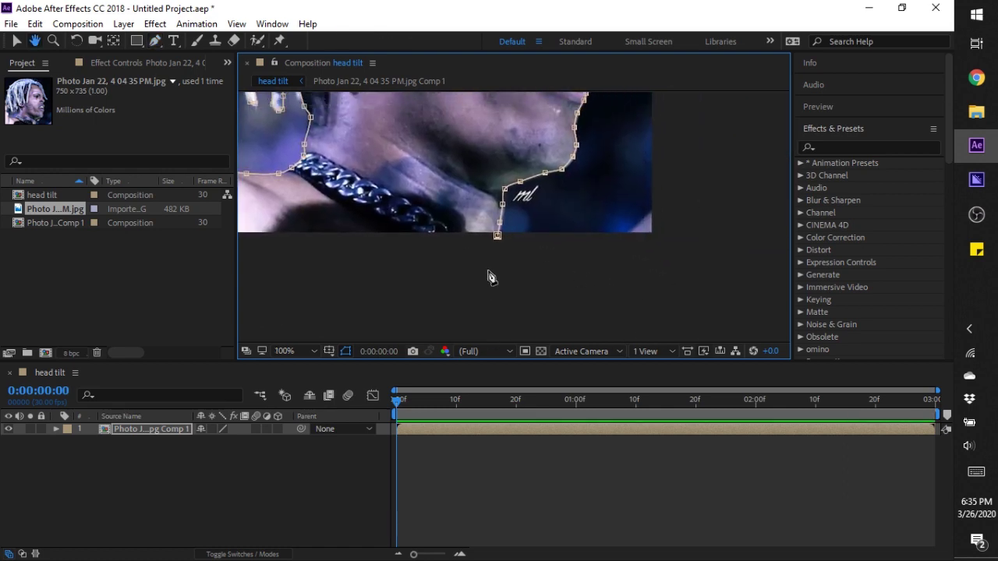
- Close the mask at its first vertex, apply a 5 px Mask Feather, and zoom out
left_click(498, 236)
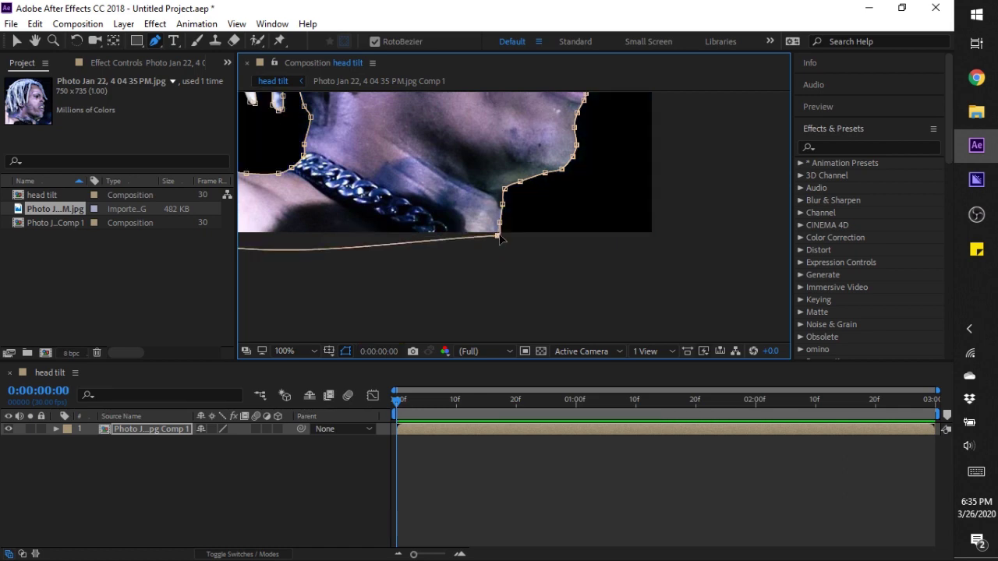
right_click(498, 237)
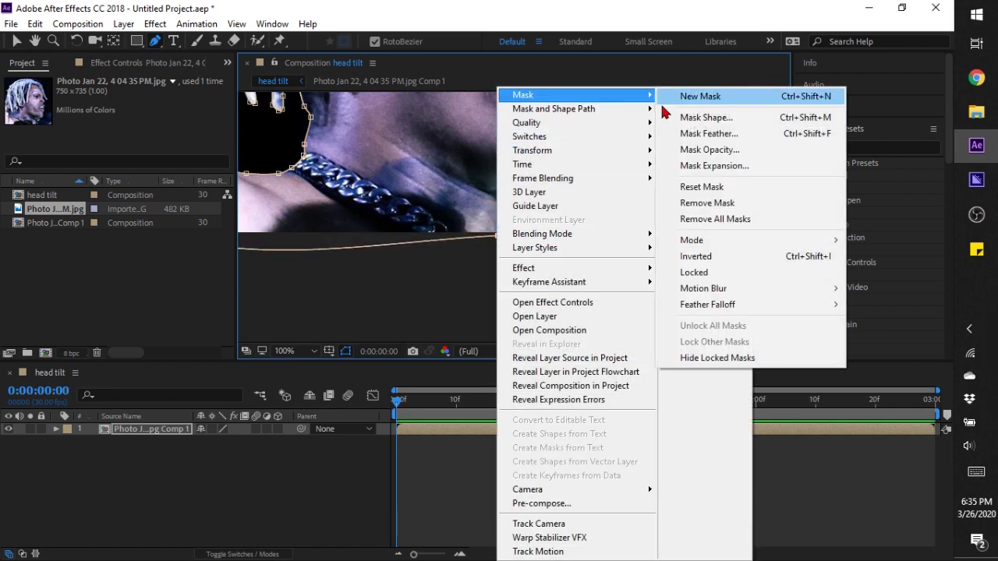
left_click(704, 133)
type("5")
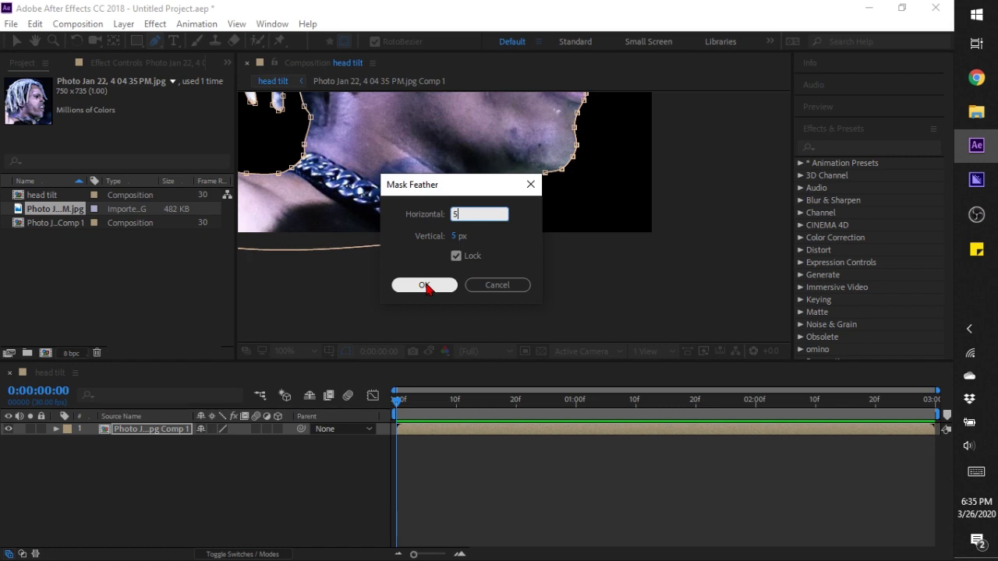
left_click(425, 285)
key("comma")
key("comma")
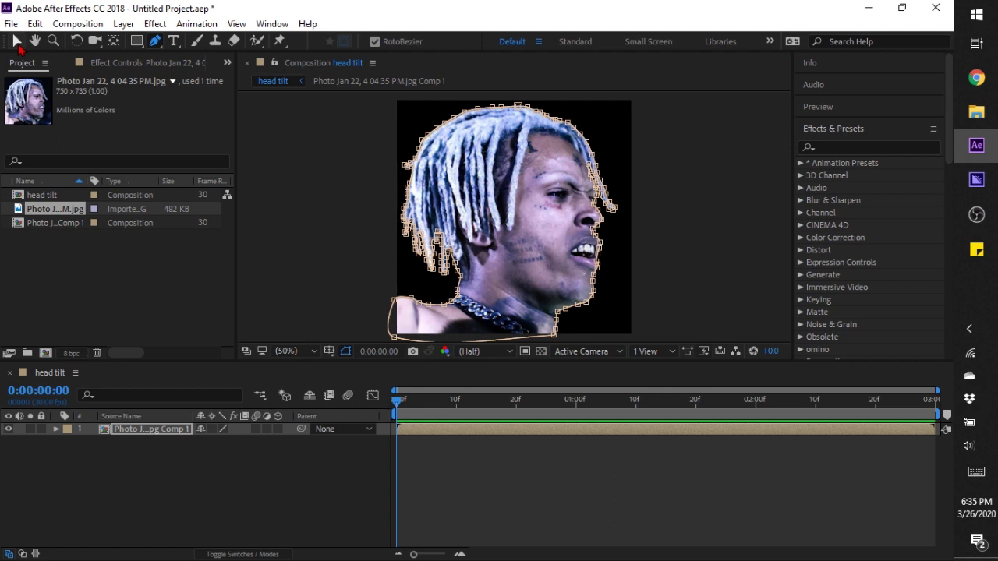
left_click(19, 47)
left_click(341, 312)
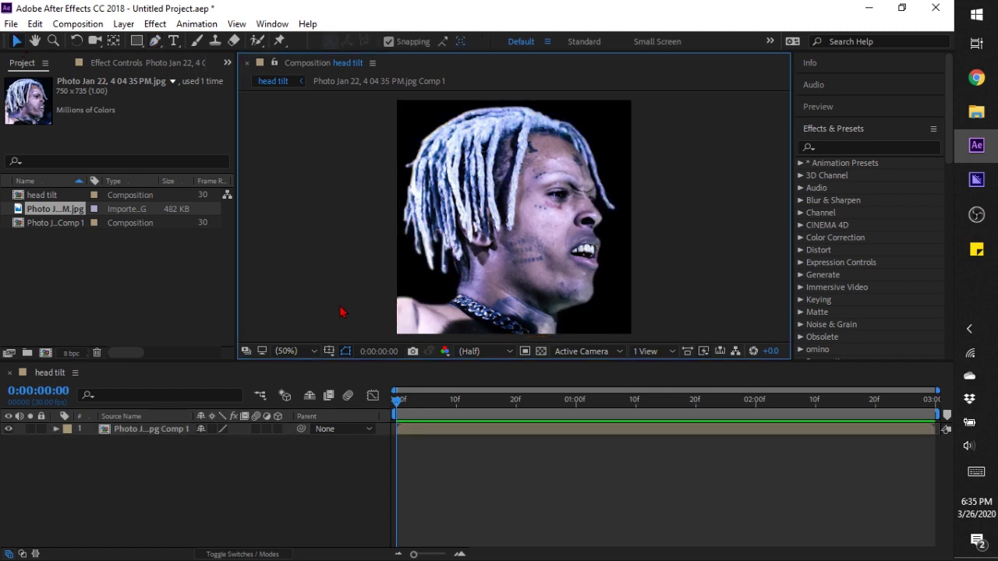
- Duplicate the masked photo layer, delete the duplicate's mask, and hide that copy
left_click(414, 435)
key("ctrl+d")
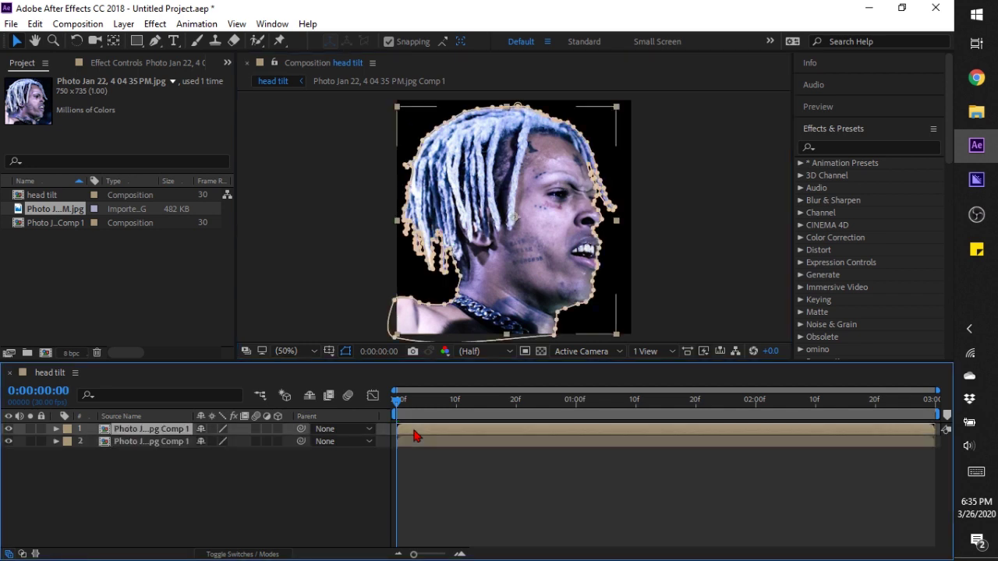
key("m")
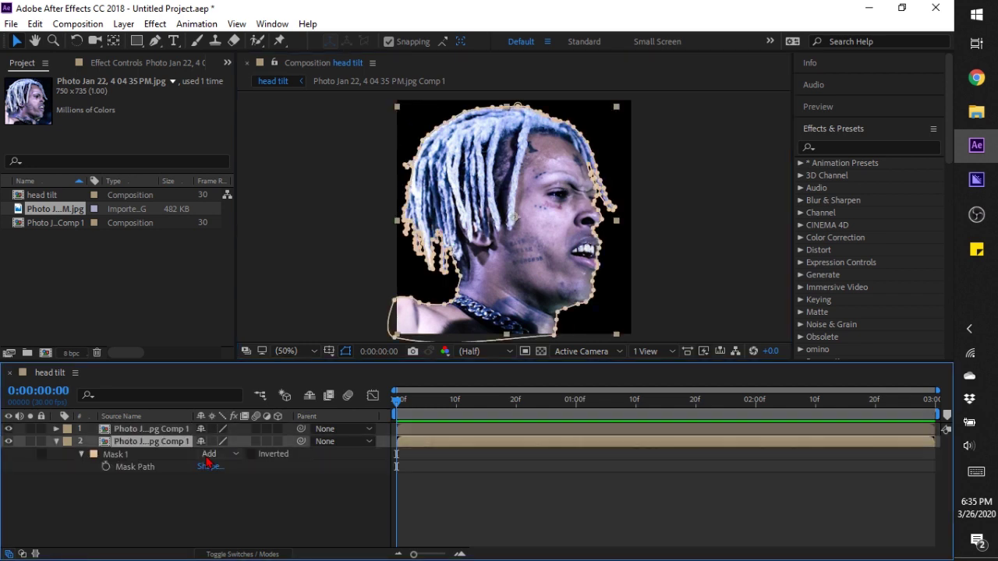
key("Delete")
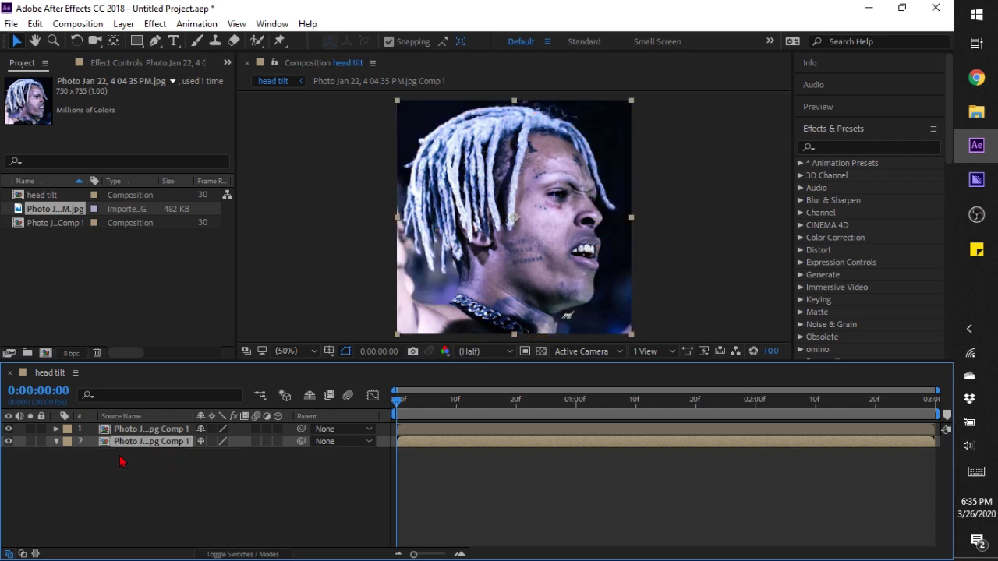
left_click(9, 441)
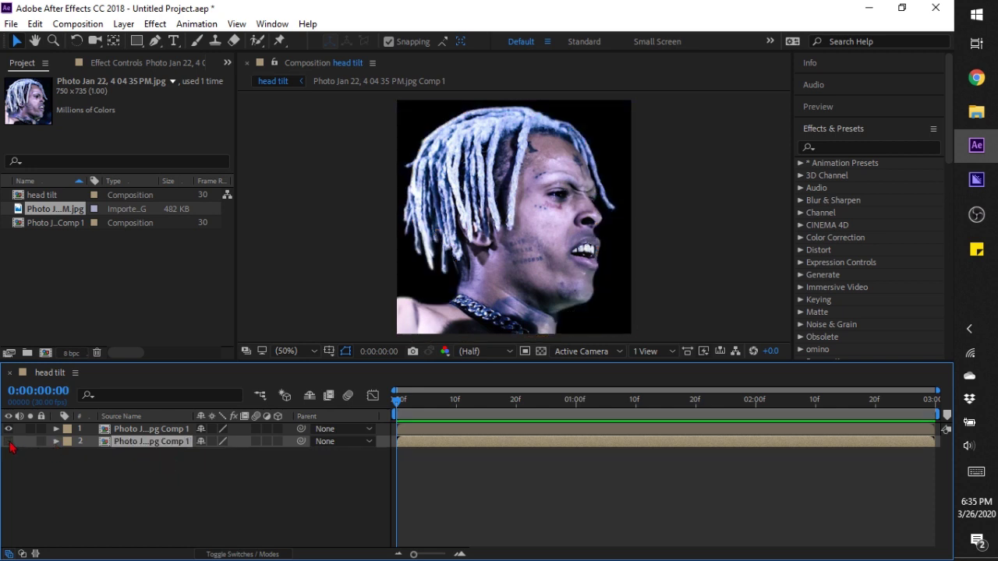
left_click(176, 430)
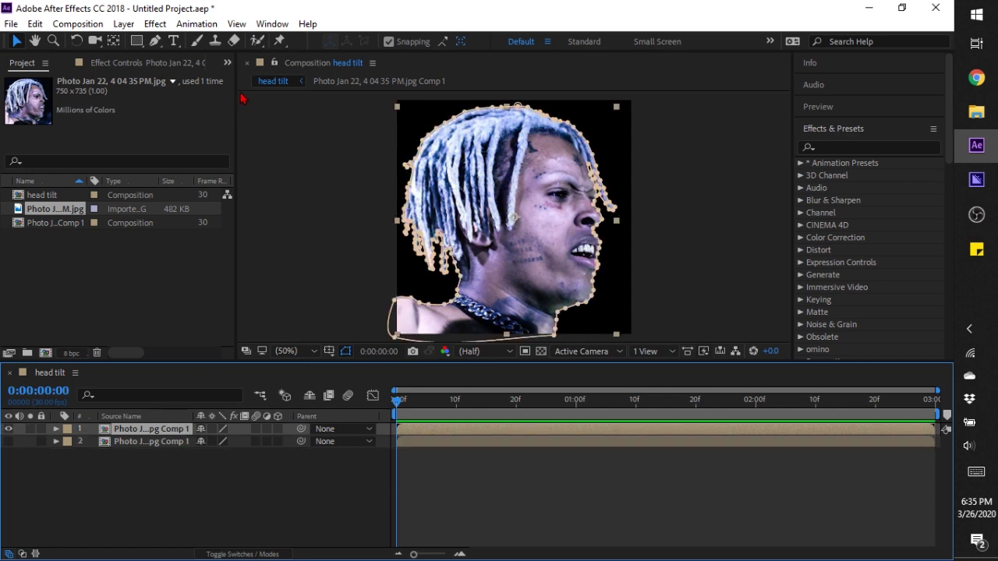
left_click(279, 40)
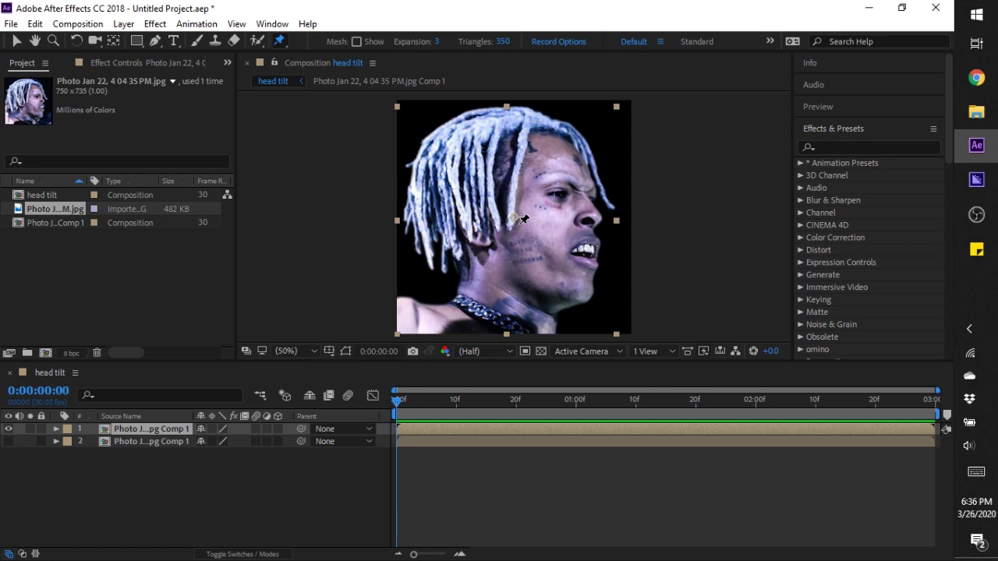
- Pin the head at the cheek, neck, bottom edge and lower-left shoulder, then enable the Motion Blur switch
left_click(518, 223)
left_click(519, 219)
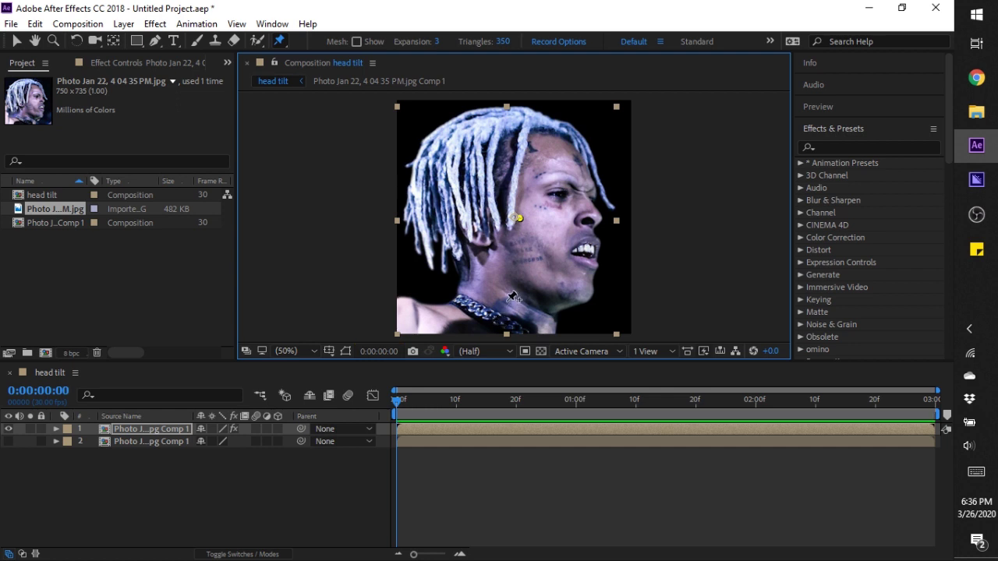
left_click(506, 300)
left_click(507, 333)
left_click(424, 322)
left_click(16, 41)
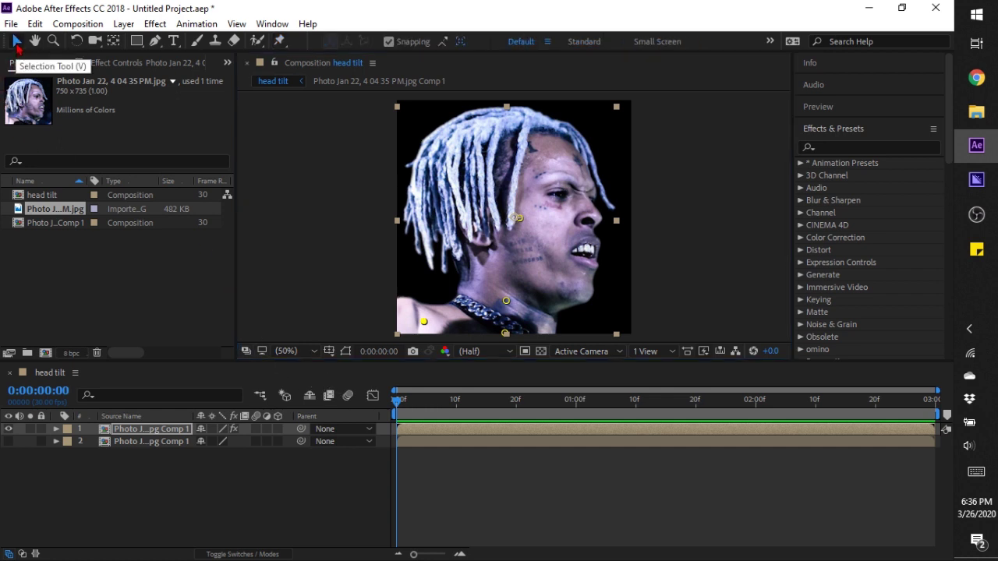
left_click(347, 396)
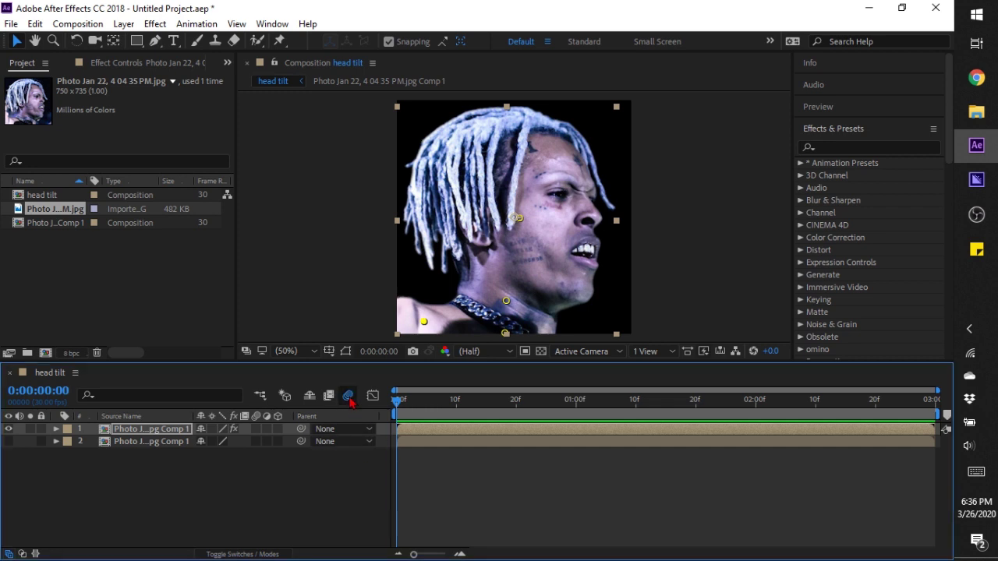
- Turn on Collapse Transformations for the head layer and reveal Puppet Pin 1's position
left_click(257, 429)
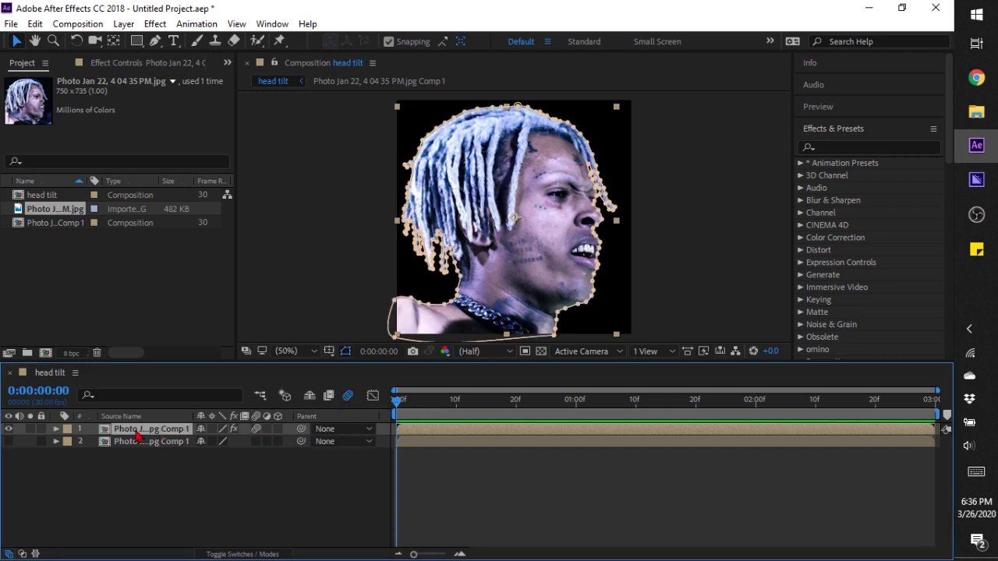
key("u")
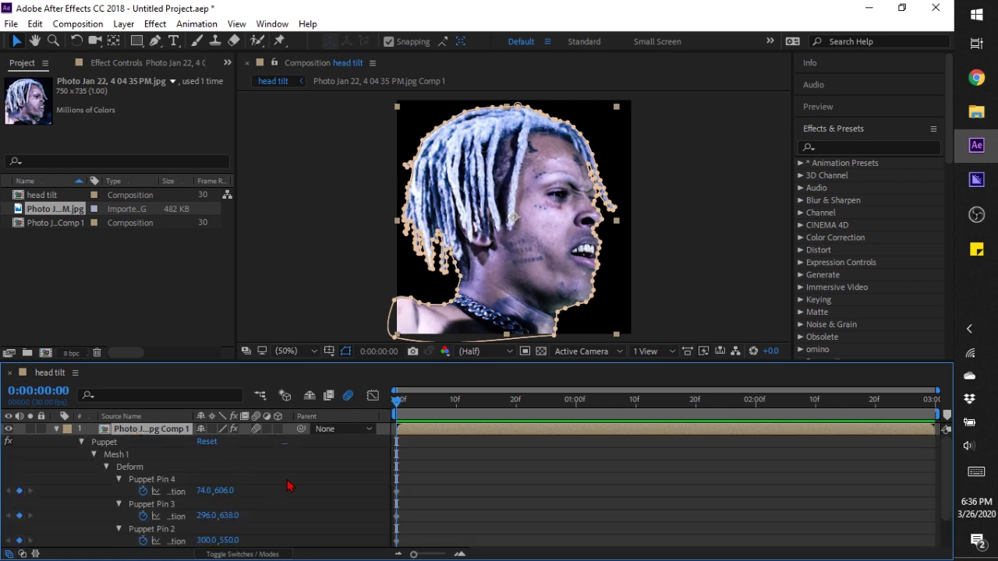
scroll(317, 491, "down", 1)
left_click(167, 518)
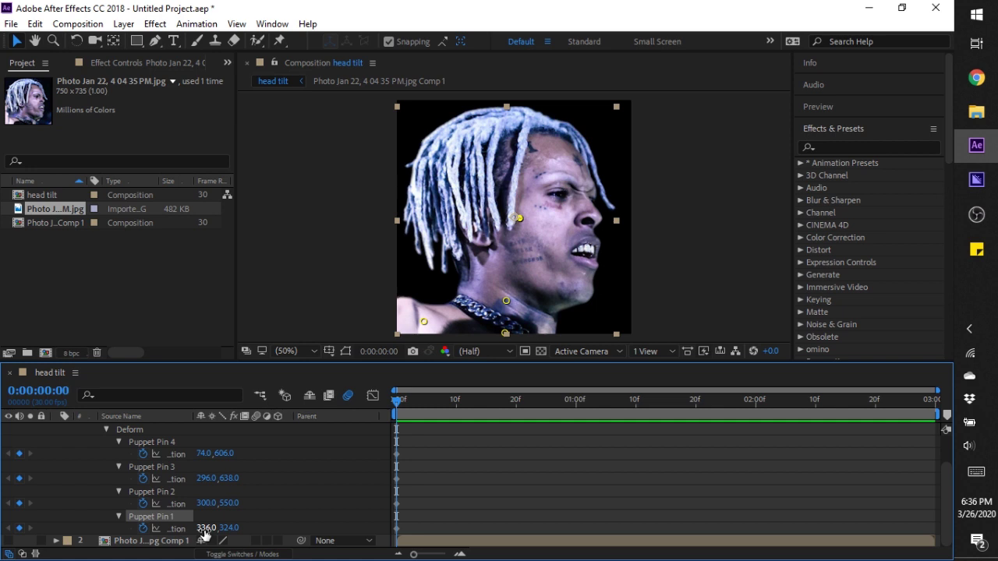
- At 0:00:02:29, move Puppet Pin 1 from 336,324 to 370,324 to tilt the head
left_click_drag(919, 403, 932, 402)
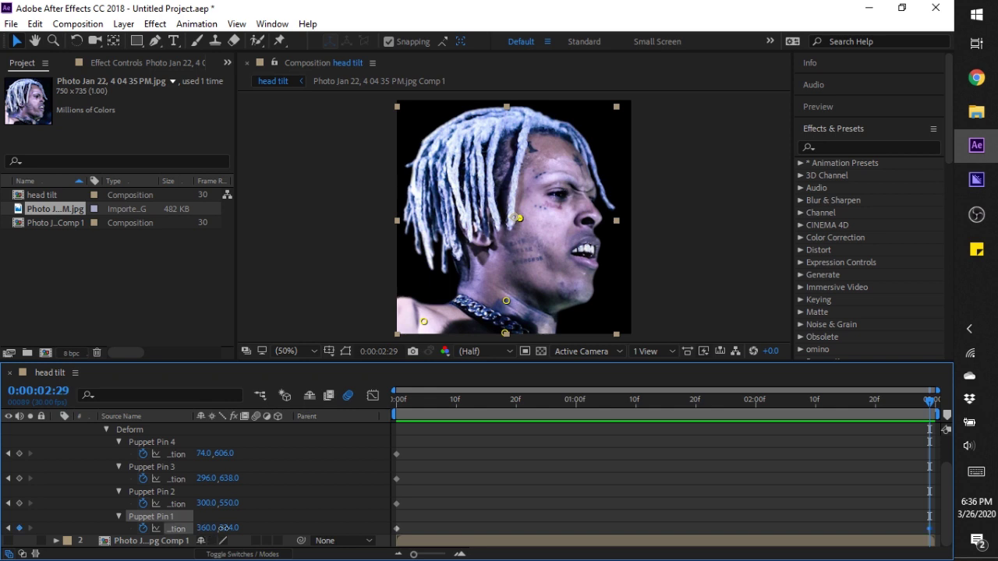
left_click_drag(205, 528, 222, 528)
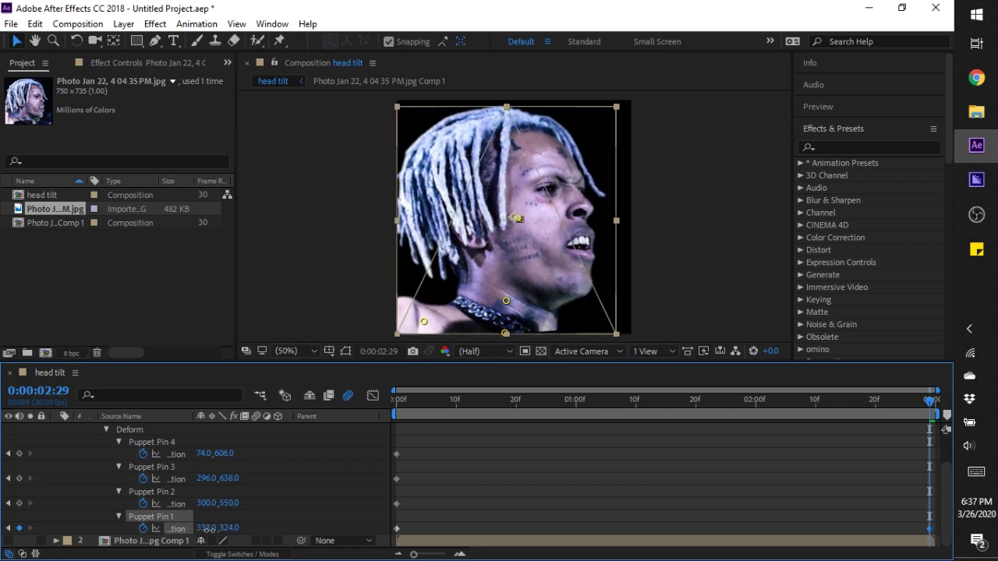
left_click_drag(222, 528, 224, 528)
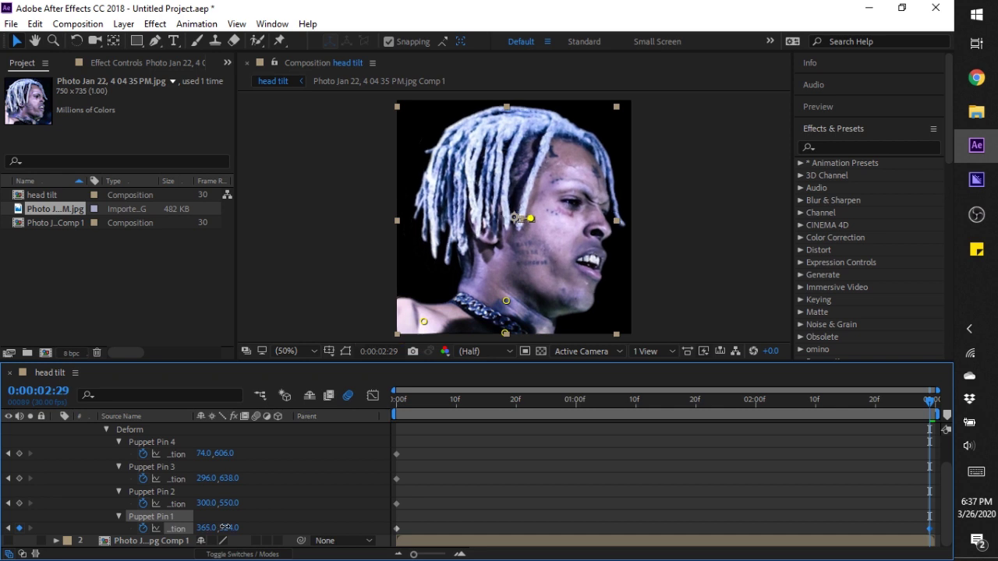
left_click_drag(225, 528, 226, 527)
left_click_drag(225, 527, 226, 528)
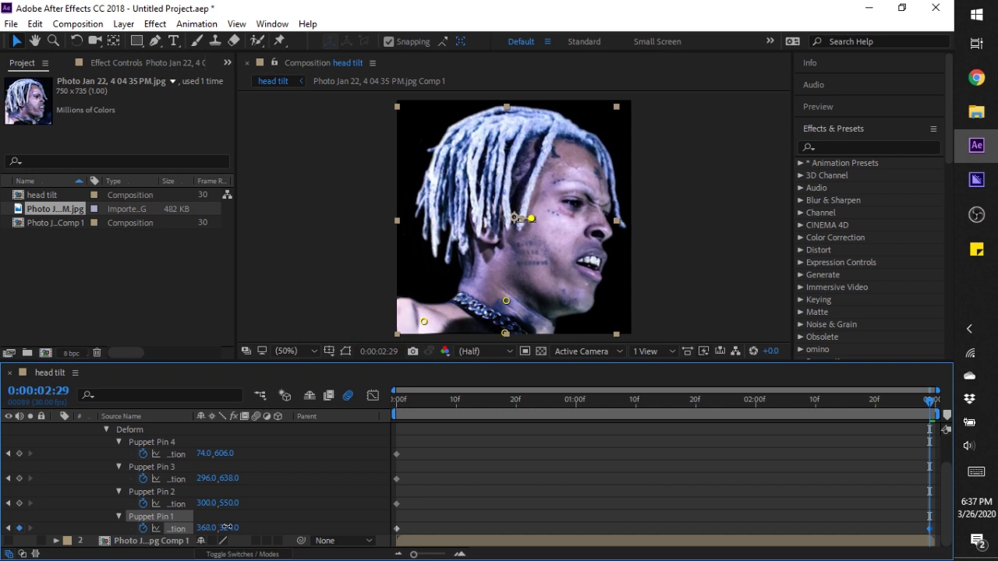
left_click_drag(226, 528, 228, 528)
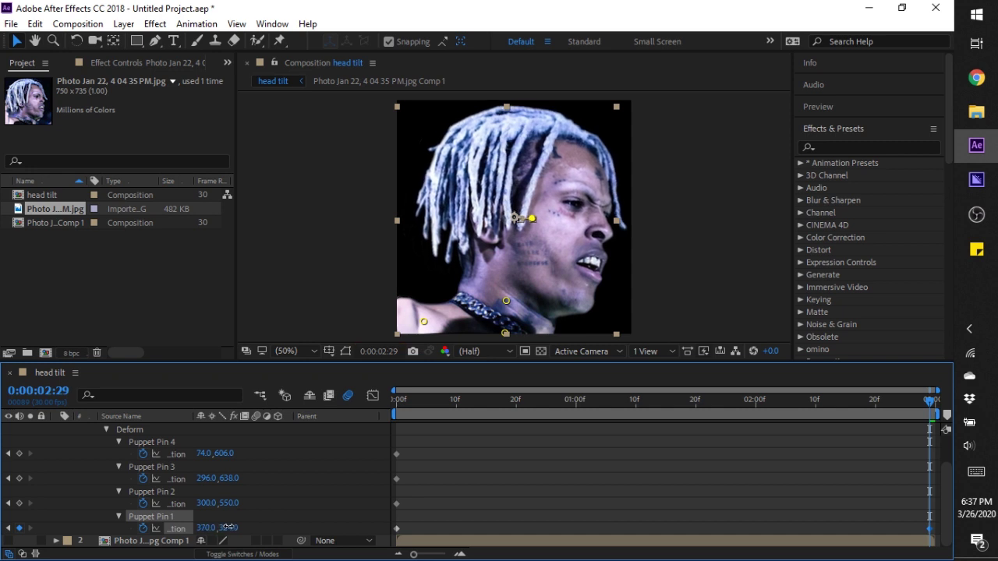
left_click(172, 493)
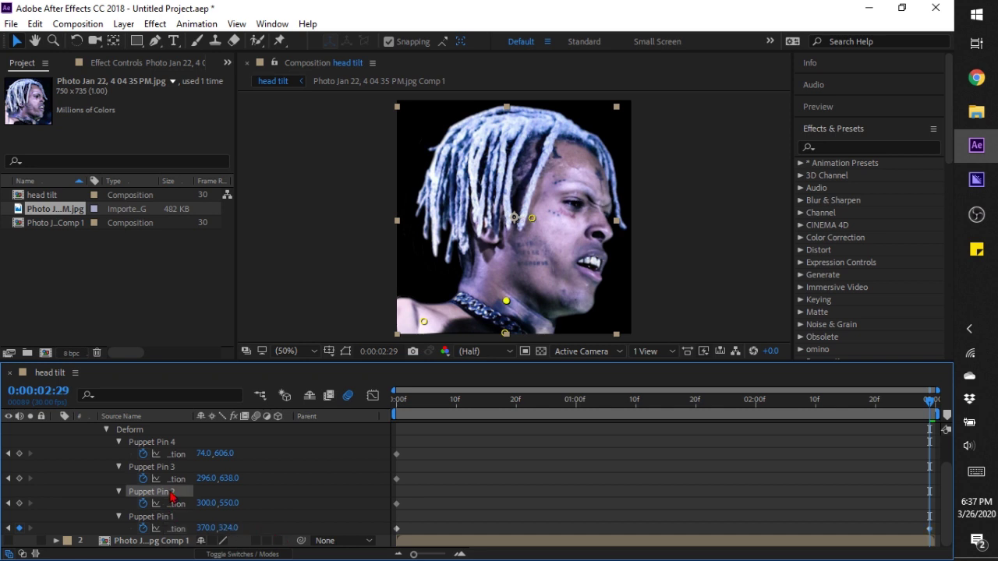
- At the last frame, lower Puppet Pin 3 to about y 645 and undo a trial change to Pin 4
left_click(162, 469)
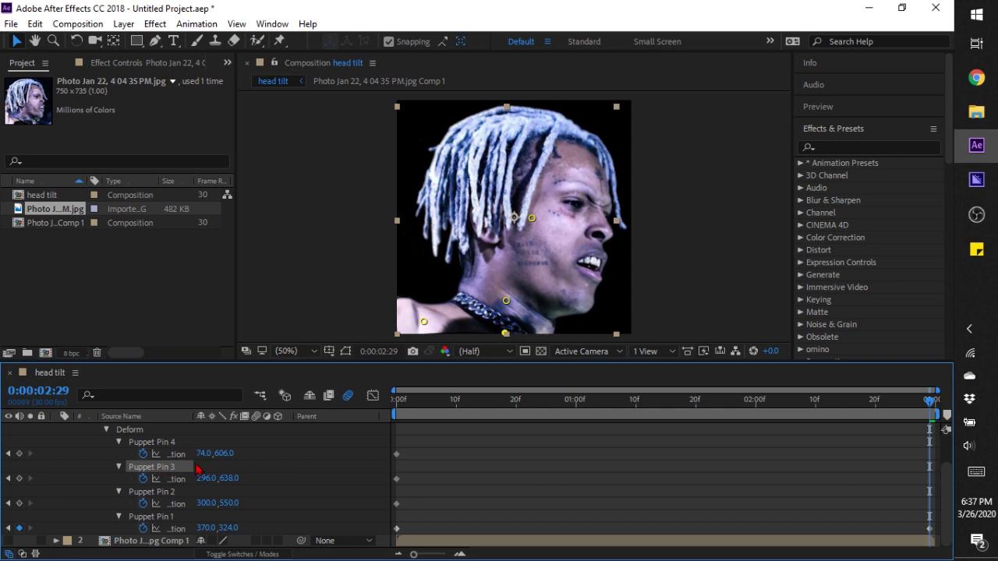
left_click_drag(226, 478, 230, 480)
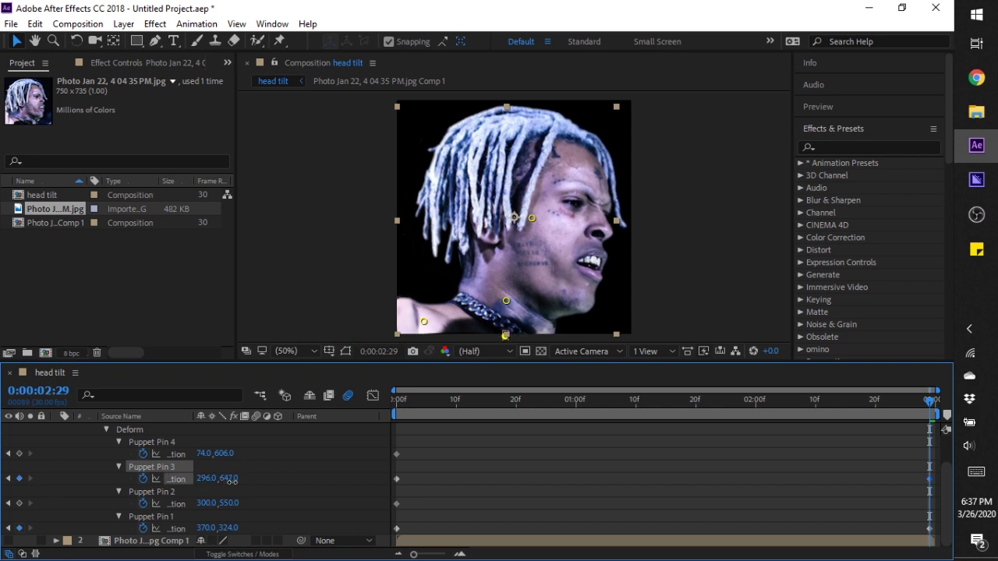
left_click(168, 446)
left_click_drag(221, 454, 225, 454)
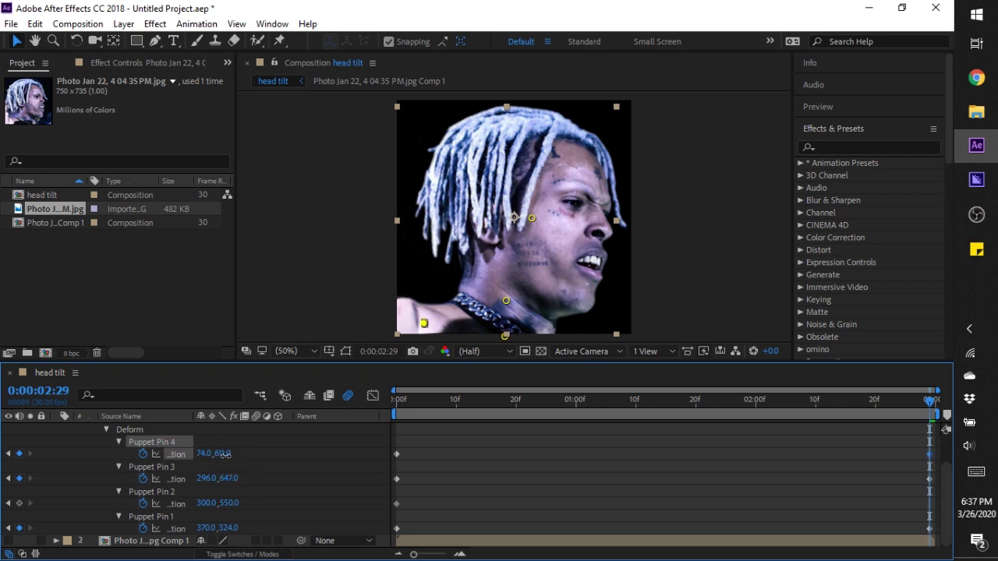
key("ctrl+z")
- Set Puppet Pin 2's final position to 293.1, 549.0 and scrub the timeline to preview the tilt
left_click(168, 495)
left_click_drag(228, 502, 231, 503)
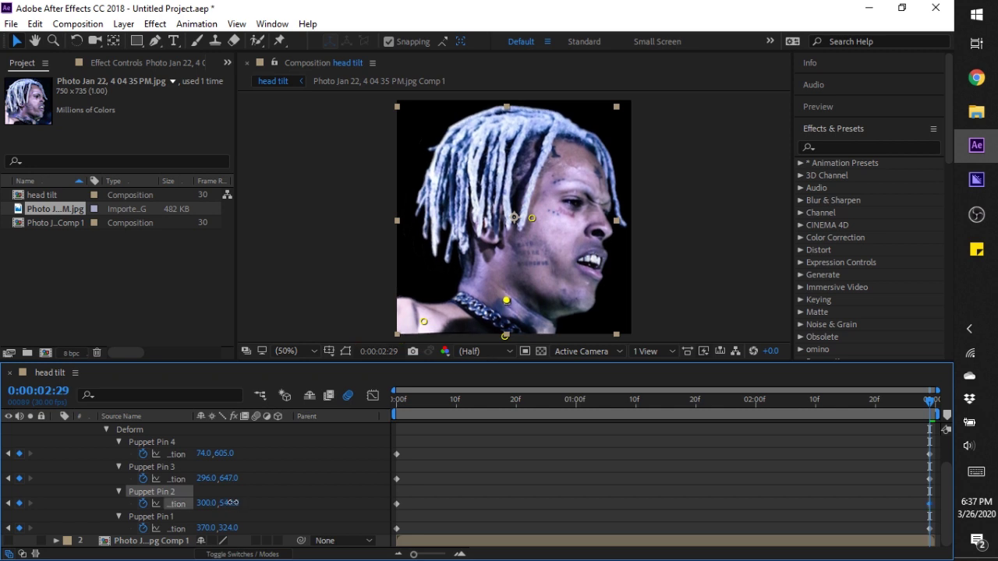
left_click_drag(233, 502, 198, 503)
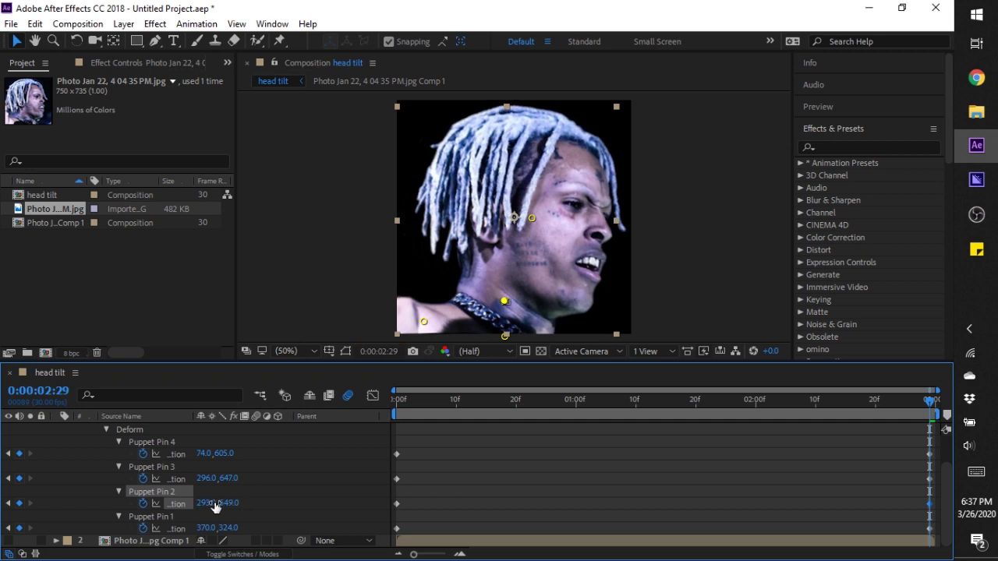
left_click_drag(397, 402, 936, 405)
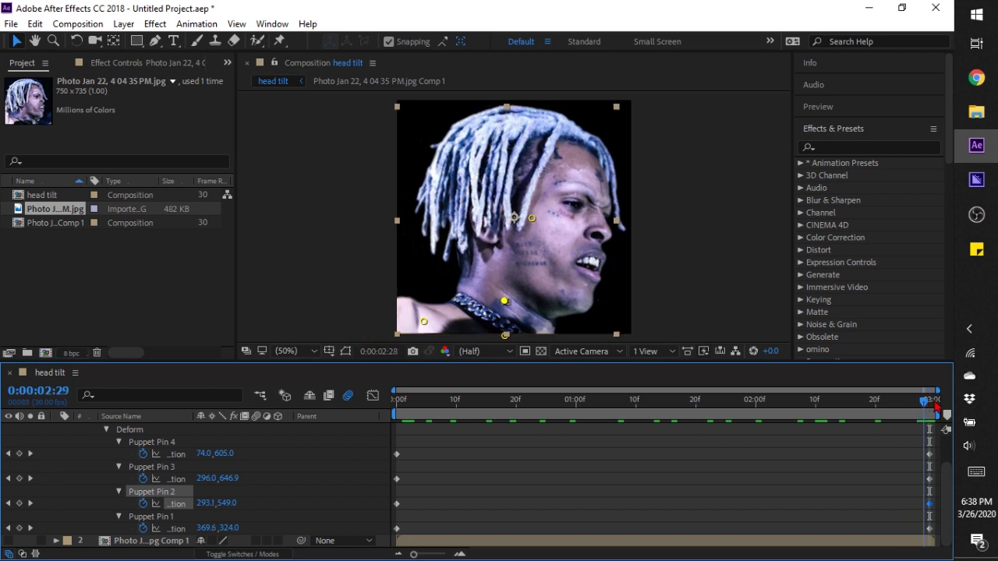
- Collapse the head layer's puppet properties and turn on layer 2's visibility
scroll(517, 489, "up", 3)
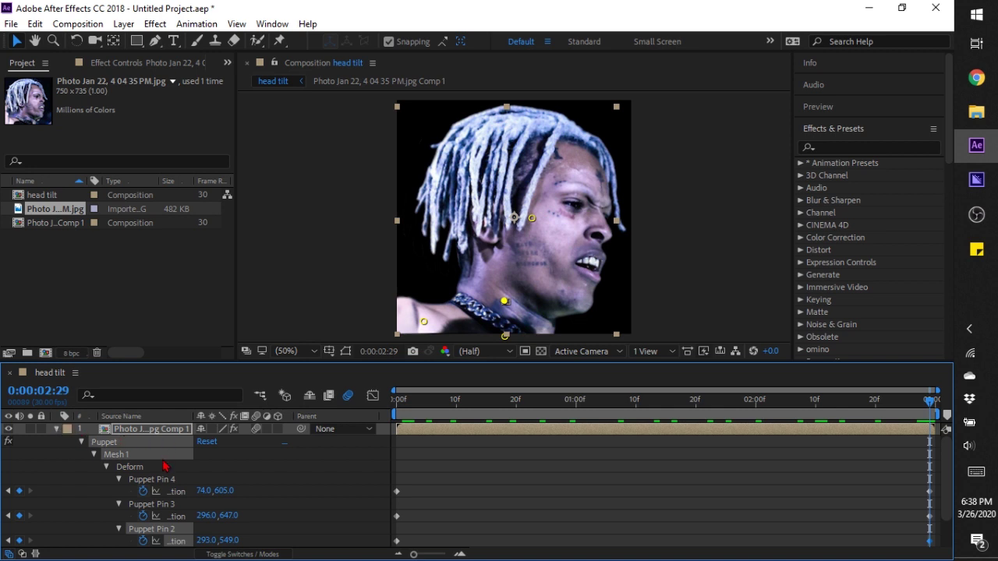
left_click(56, 429)
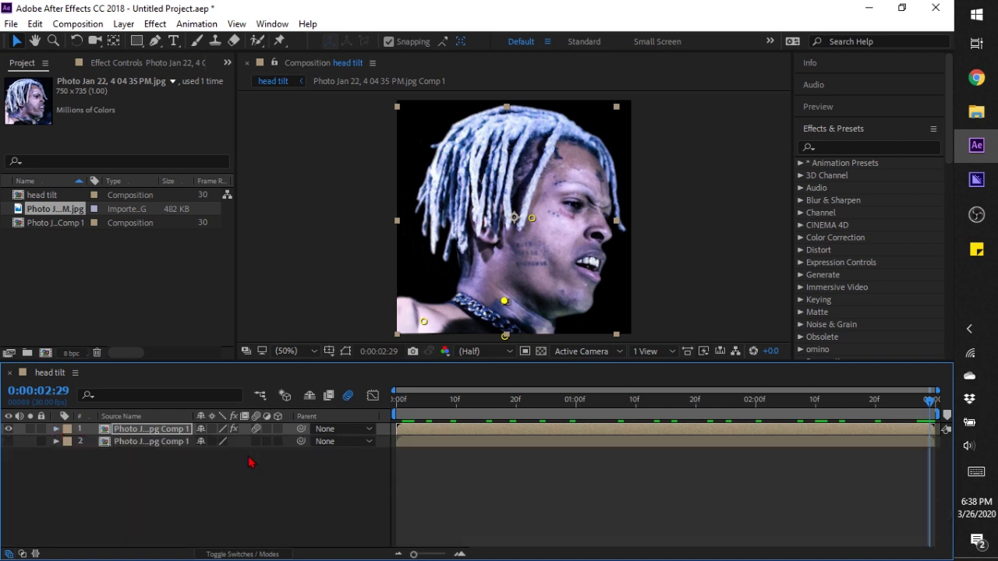
left_click(8, 441)
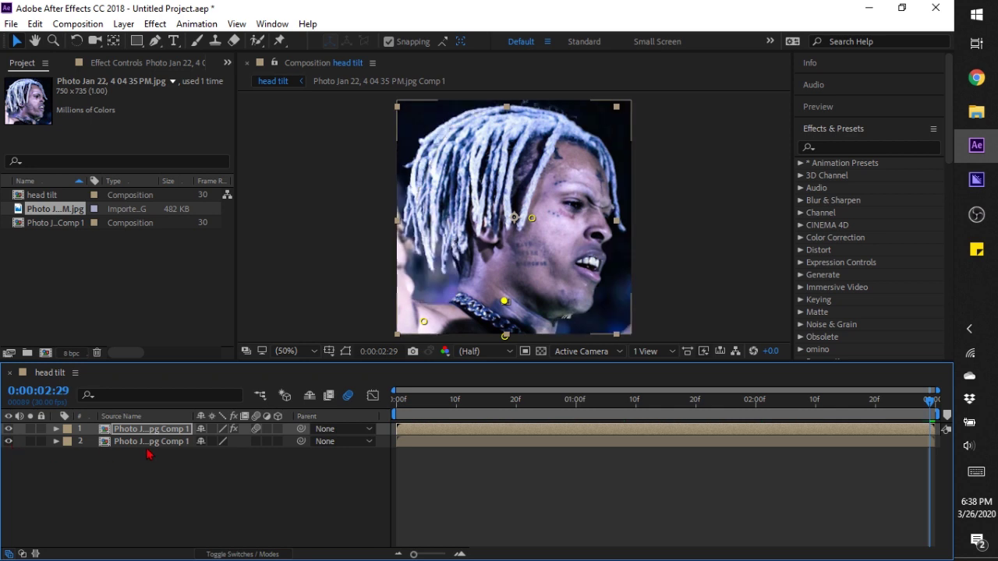
left_click(835, 148)
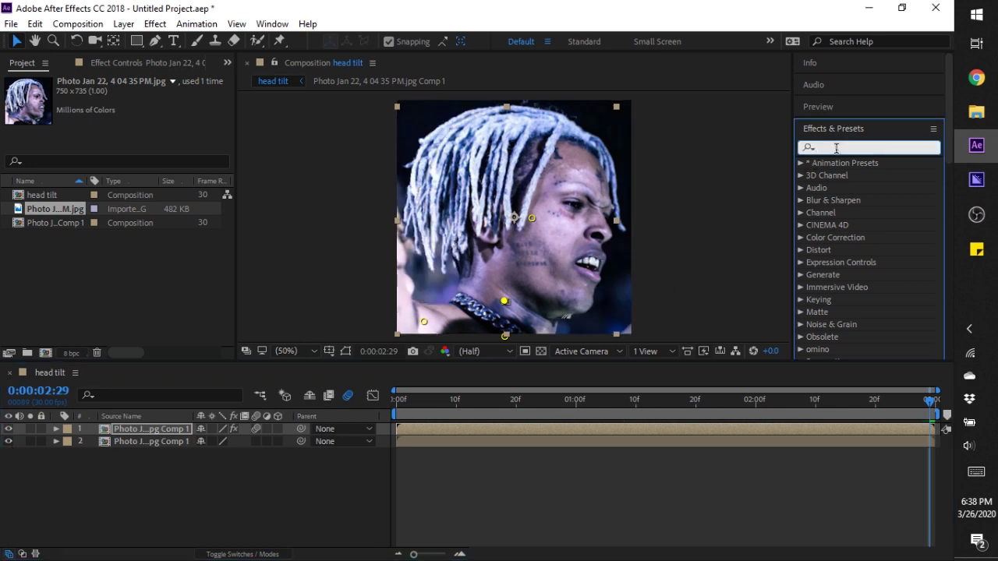
- Apply the Color Correction Tint effect to the photo layers at 100%
type("ti")
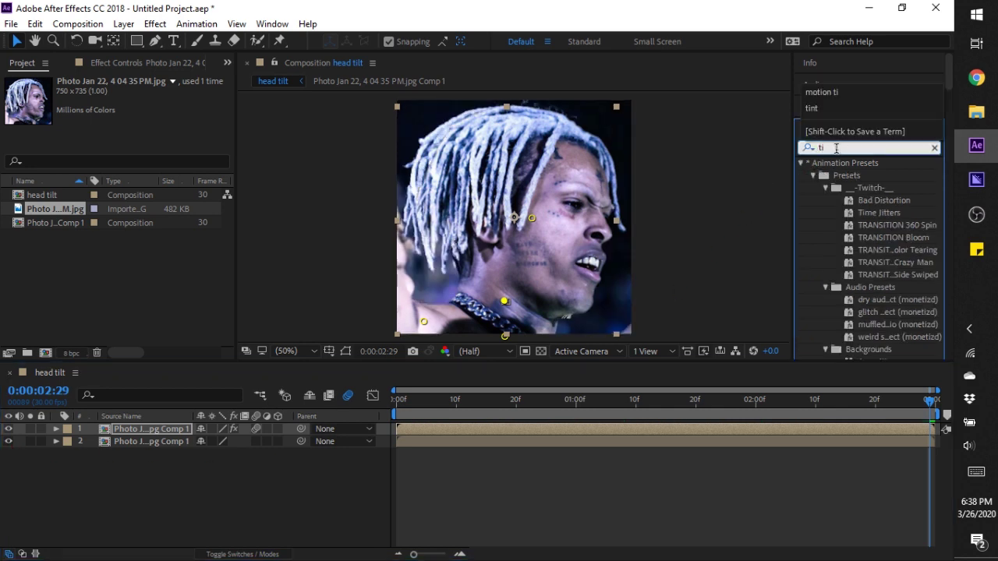
type("nt")
left_click_drag(852, 225, 620, 445)
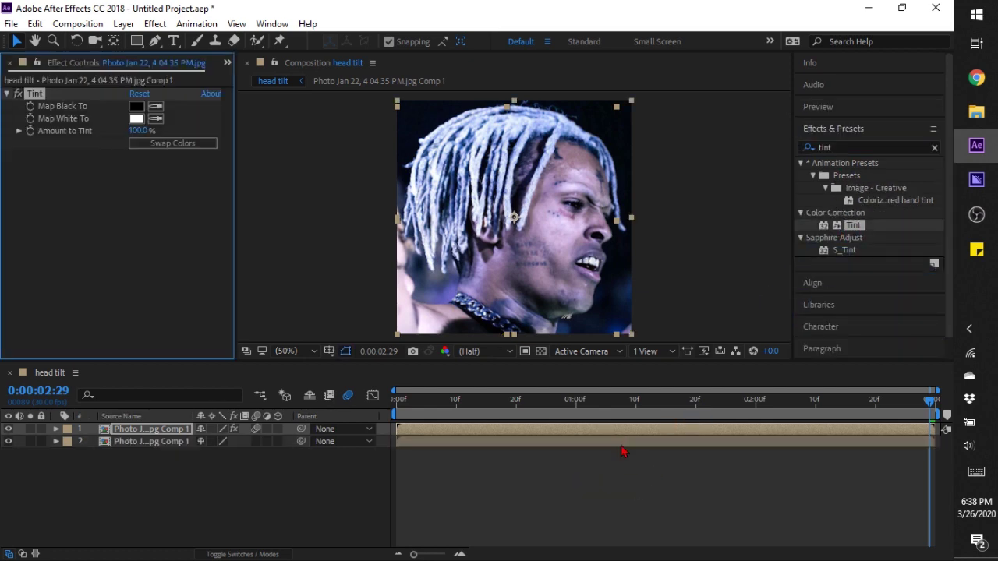
left_click(872, 146)
type("blur")
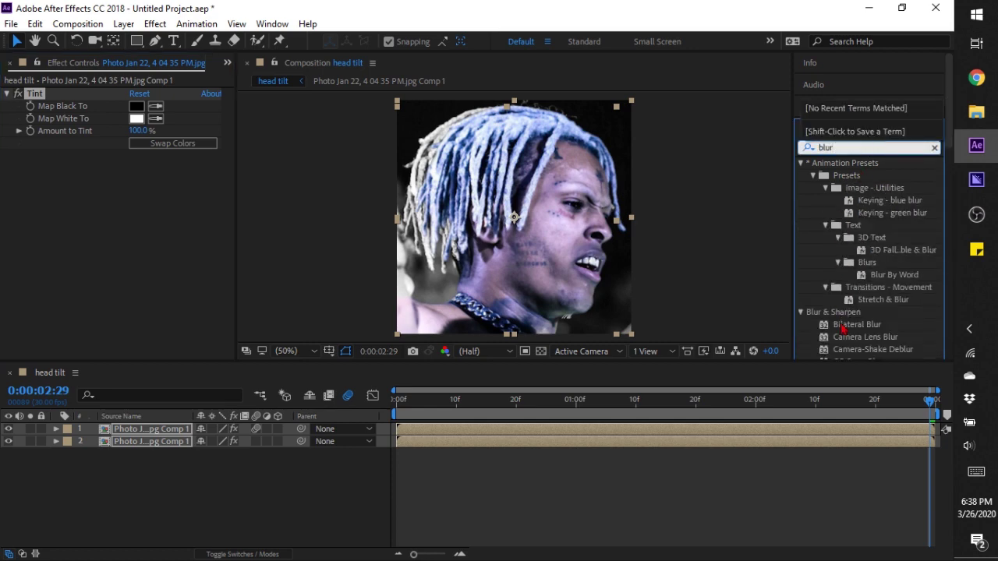
- Apply Sapphire S_Blur to the background duplicate layer
scroll(843, 324, "down", 2)
scroll(846, 321, "down", 5)
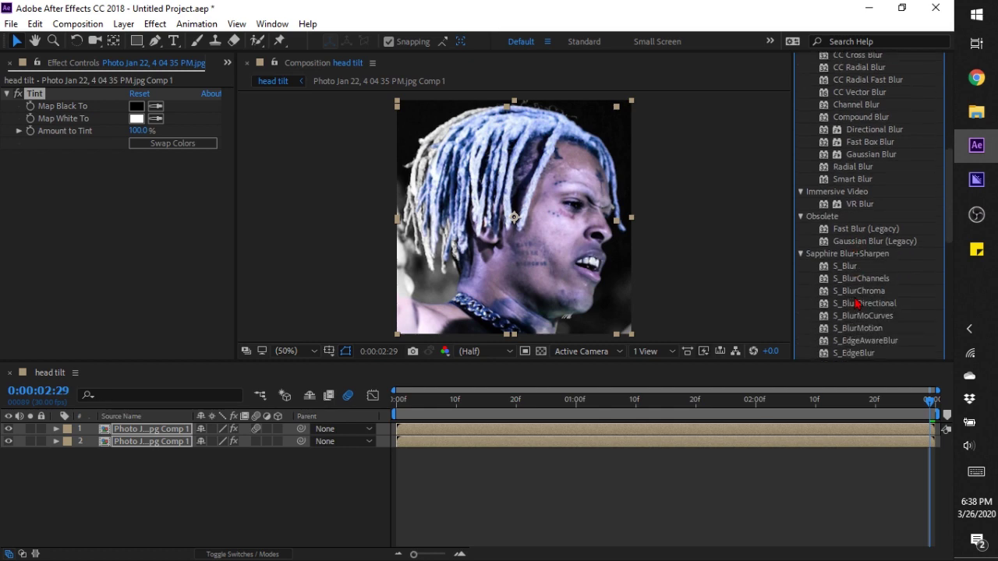
scroll(857, 296, "down", 2)
left_click_drag(853, 237, 632, 449)
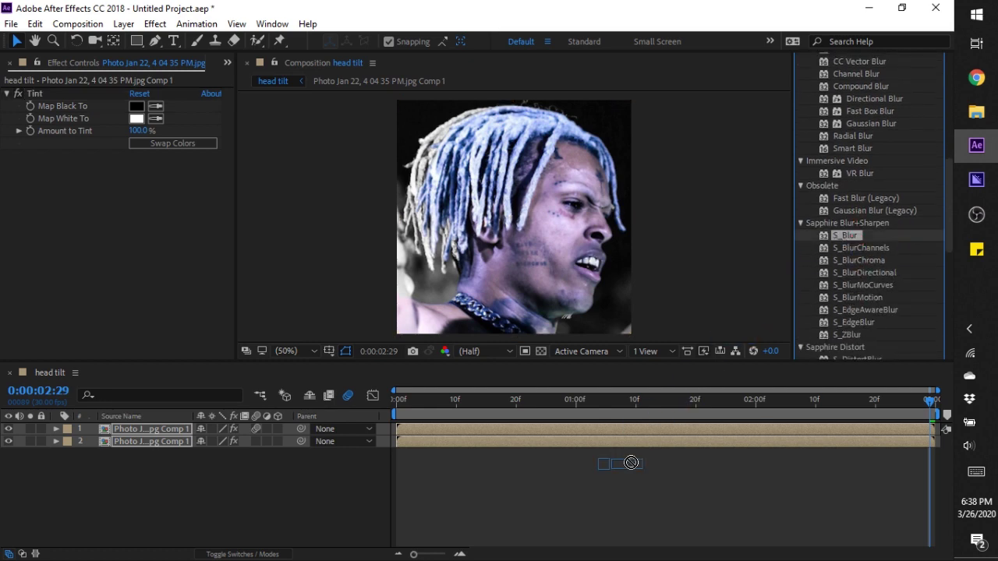
left_click_drag(632, 449, 840, 236)
left_click(737, 443)
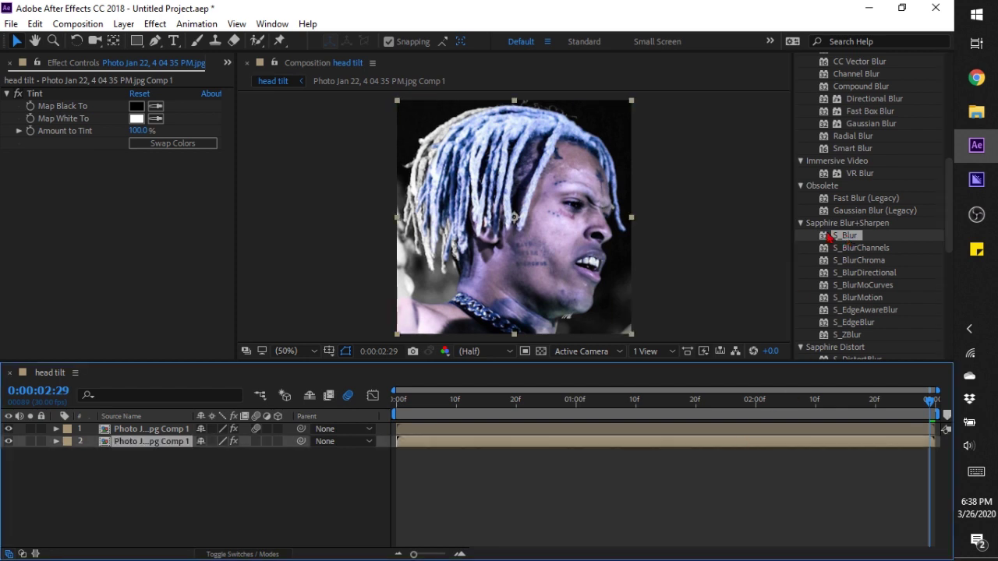
left_click_drag(847, 235, 728, 442)
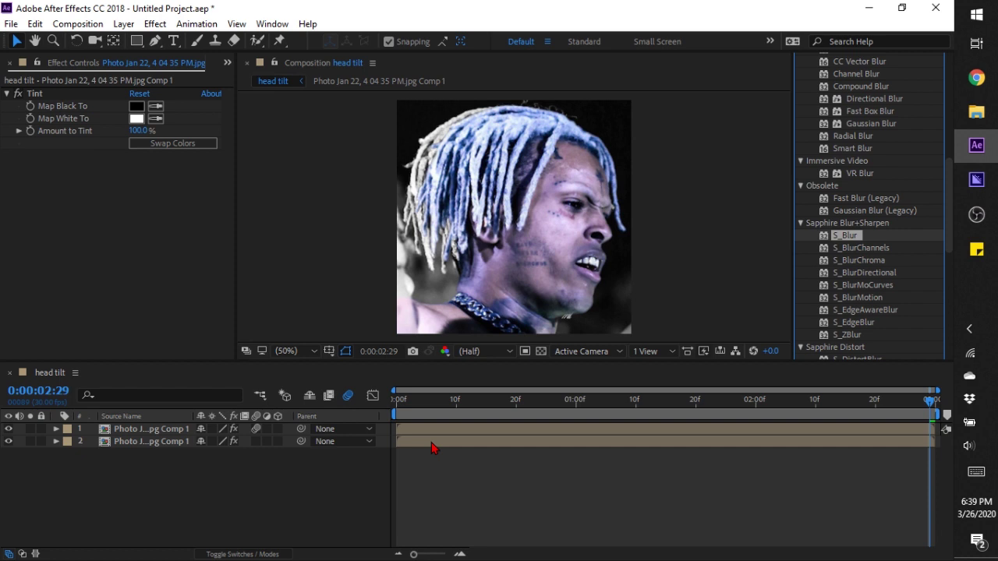
left_click_drag(434, 447, 434, 447)
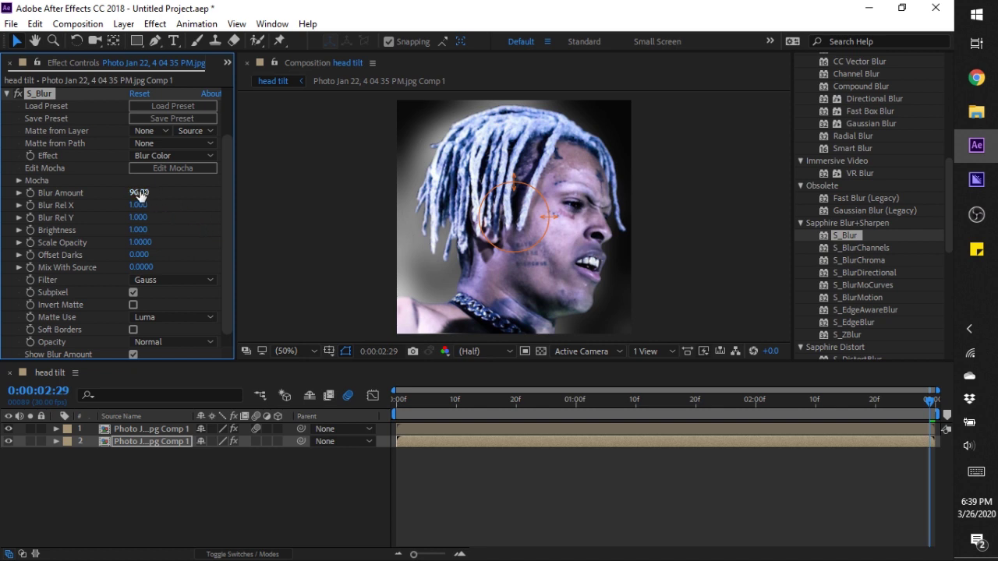
- Lower the S_Blur Blur Amount to 45
left_click_drag(130, 191, 109, 198)
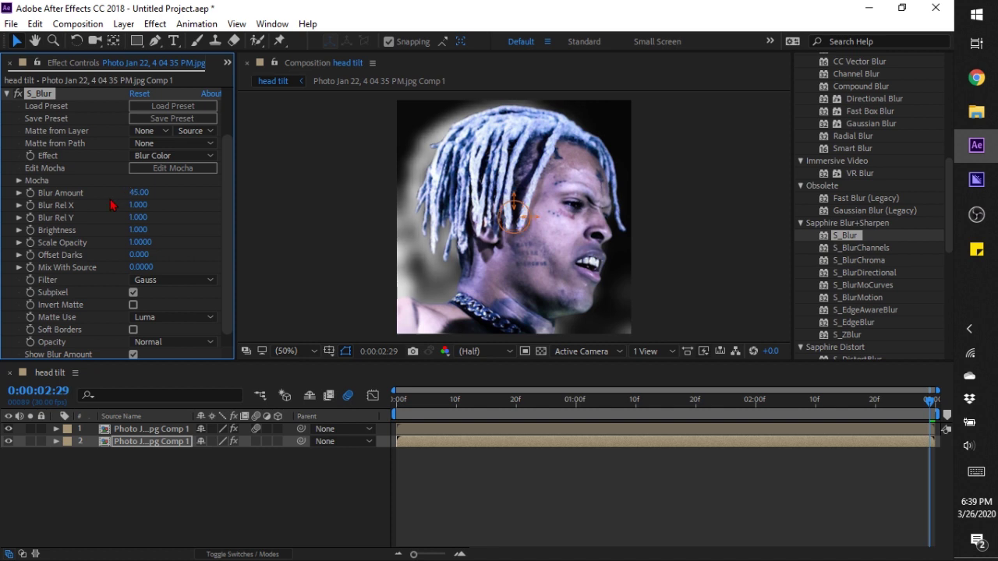
scroll(877, 218, "up", 10)
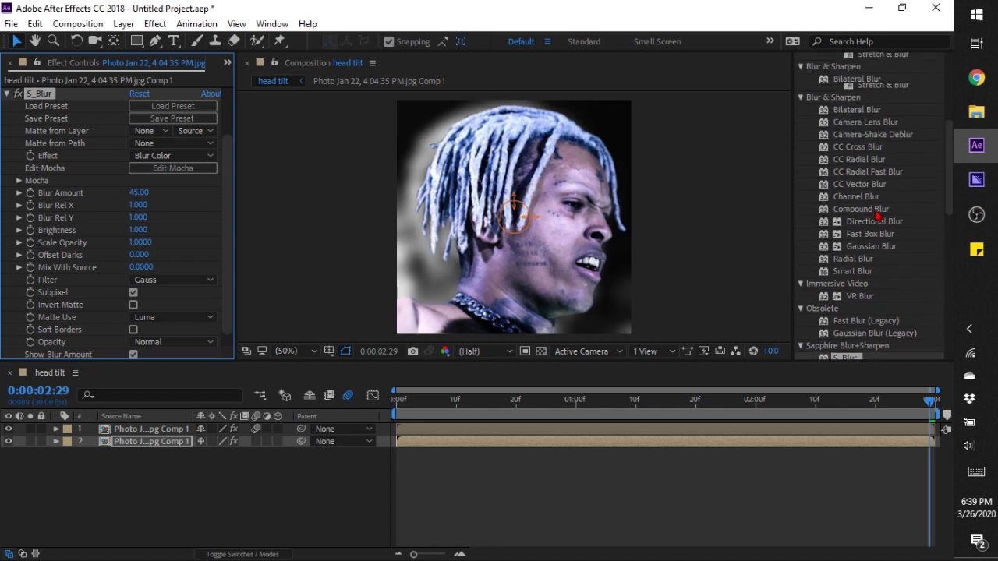
scroll(877, 218, "up", 5)
scroll(873, 219, "down", 2)
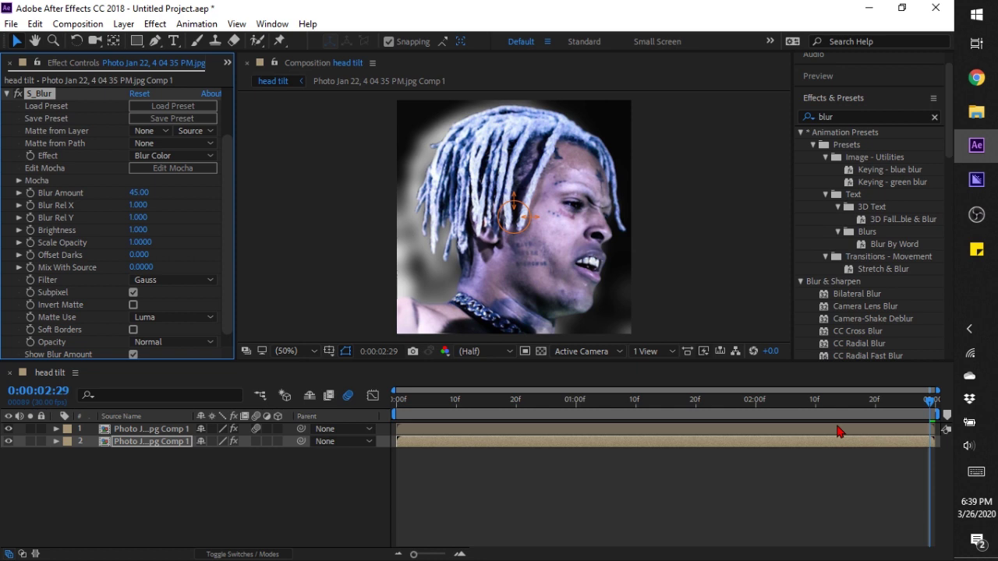
left_click(839, 431)
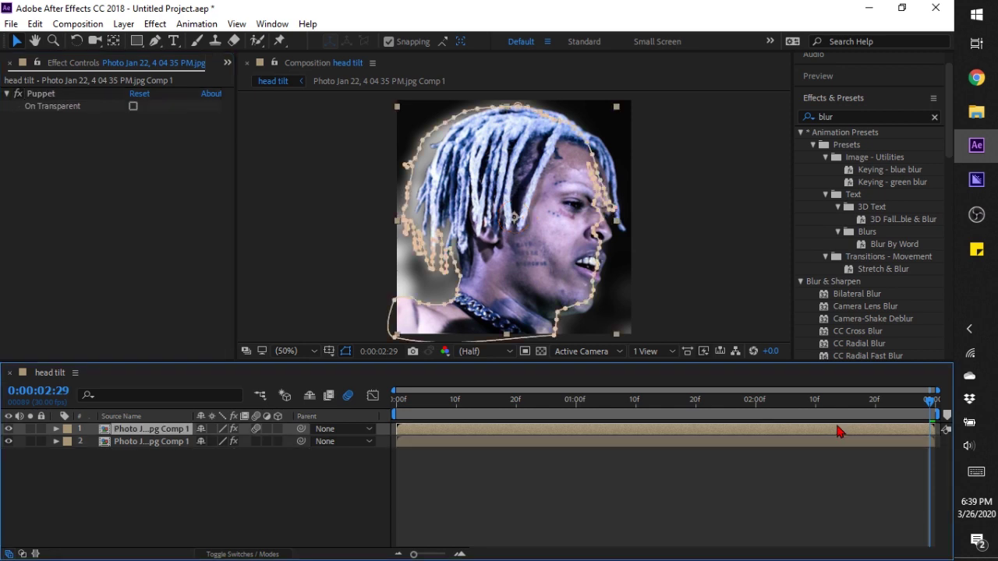
- Apply Sapphire S_DropShadow to the head layer
left_click(865, 116)
type("drop")
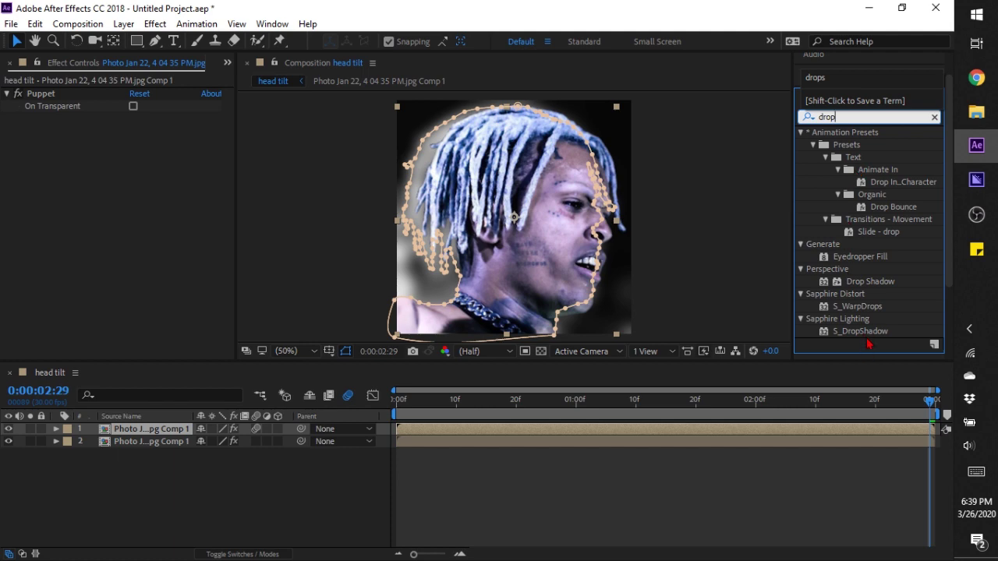
left_click_drag(861, 332, 757, 429)
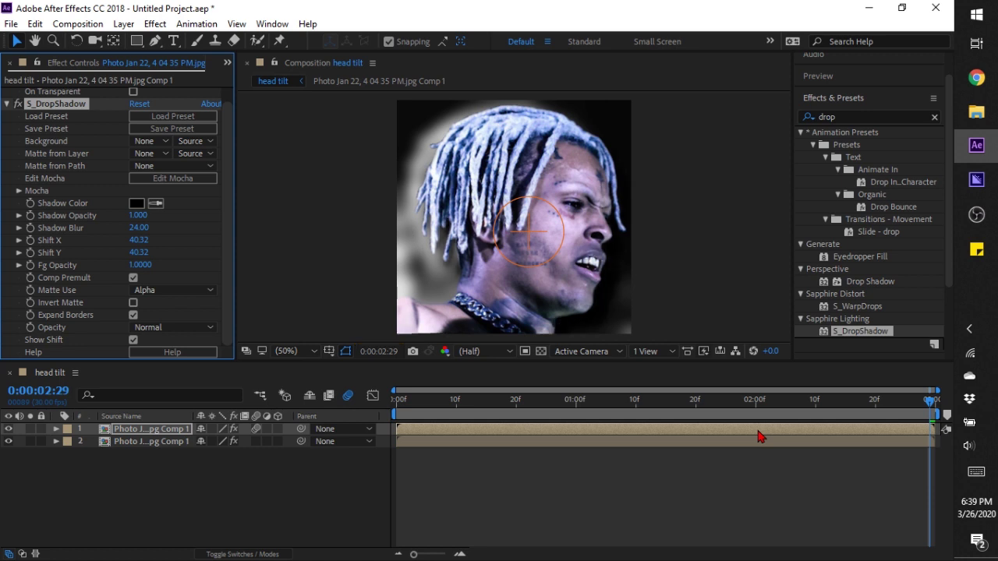
- Set Shadow Blur to 45 and shift the shadow to about -11.74, 42.26
left_click(136, 227)
type("45")
key("Return")
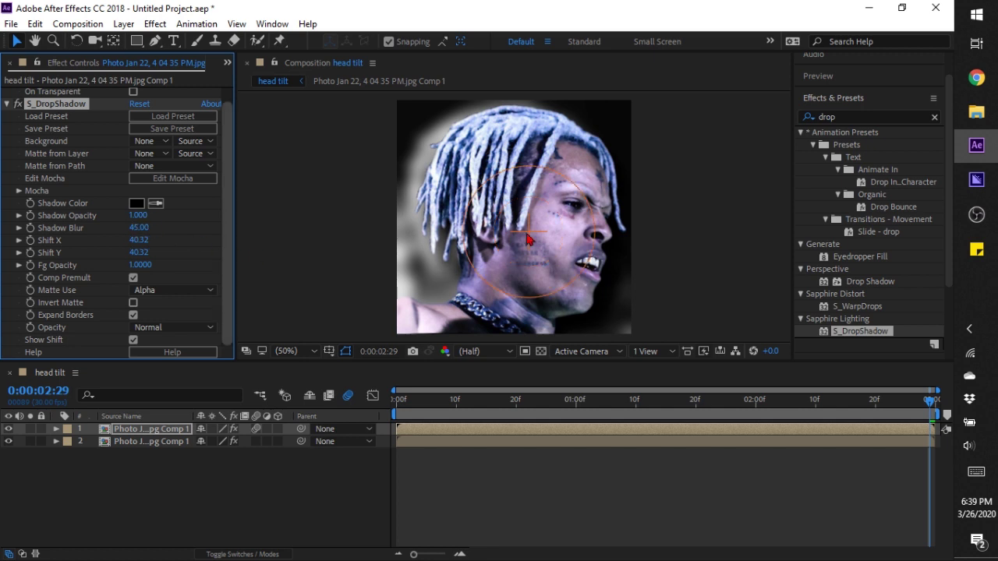
left_click_drag(527, 238, 513, 238)
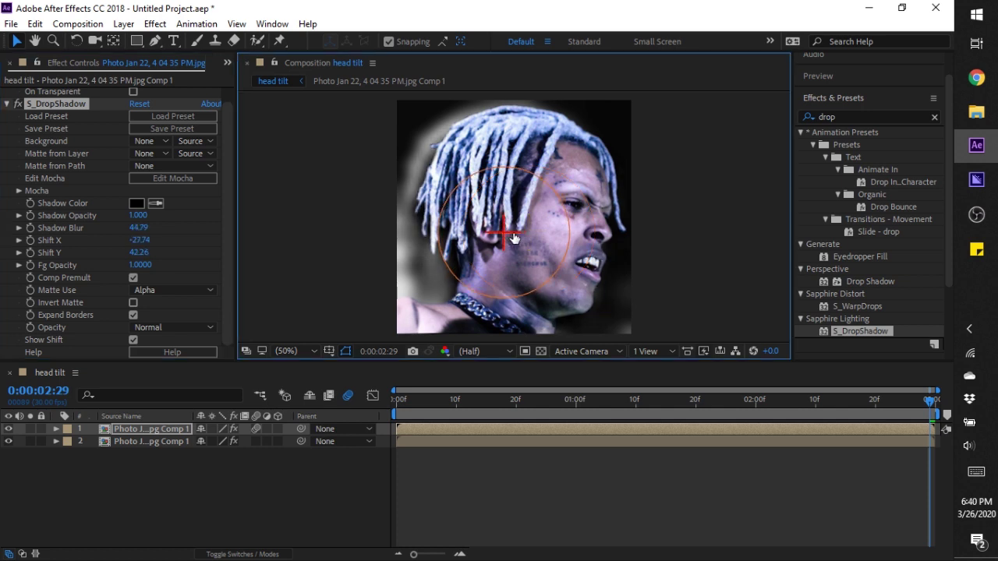
left_click_drag(513, 238, 513, 237)
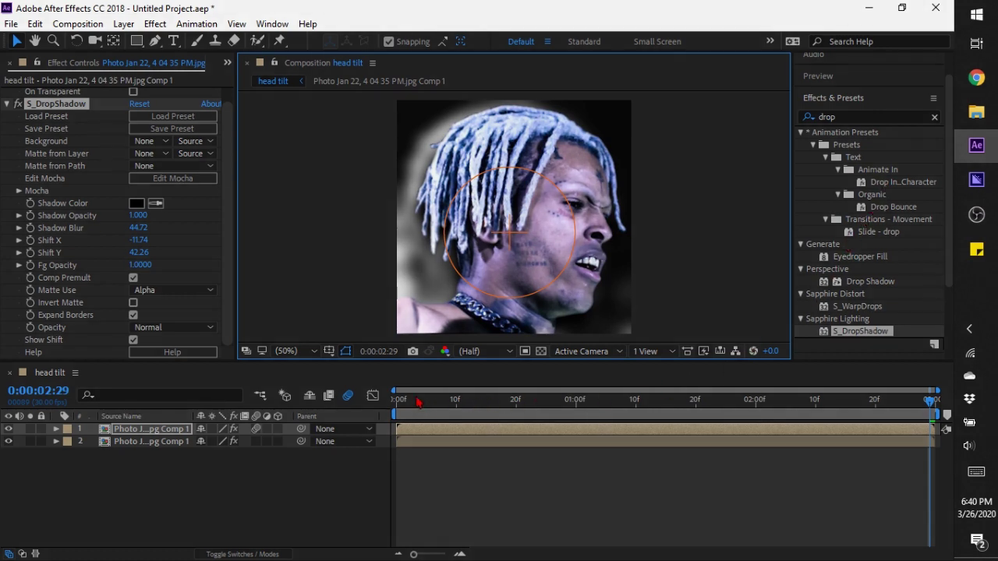
left_click_drag(406, 401, 434, 401)
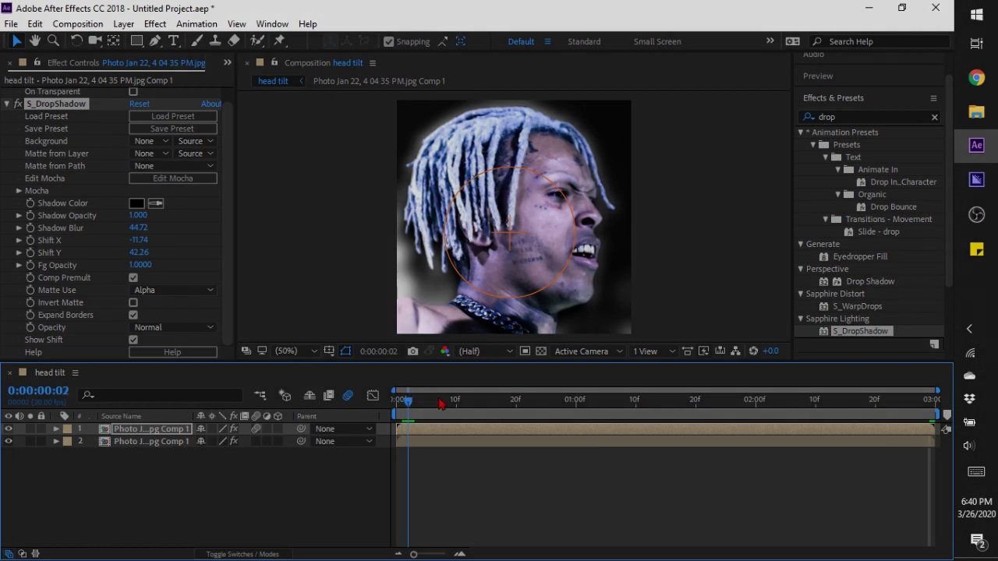
left_click_drag(441, 403, 445, 401)
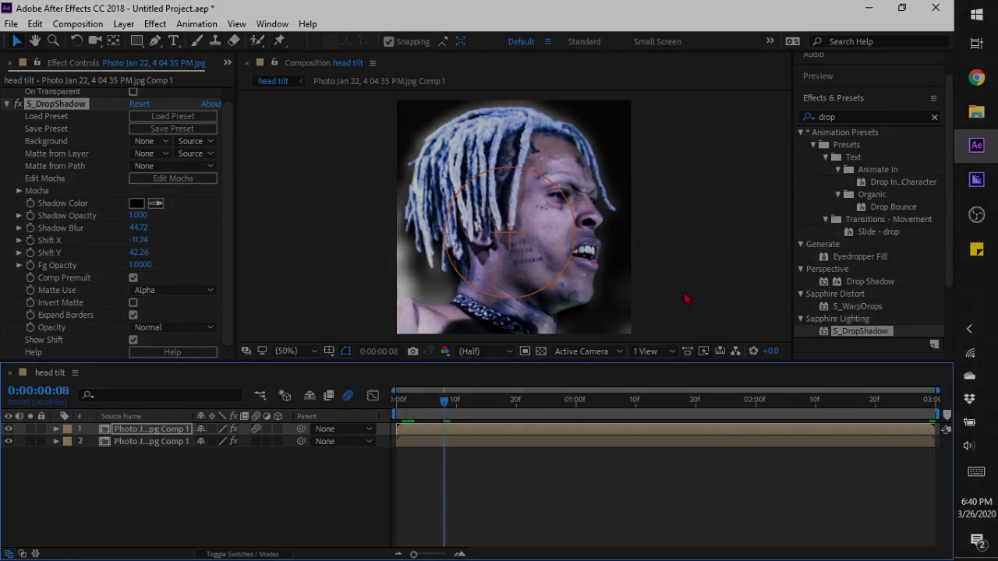
left_click_drag(445, 401, 823, 413)
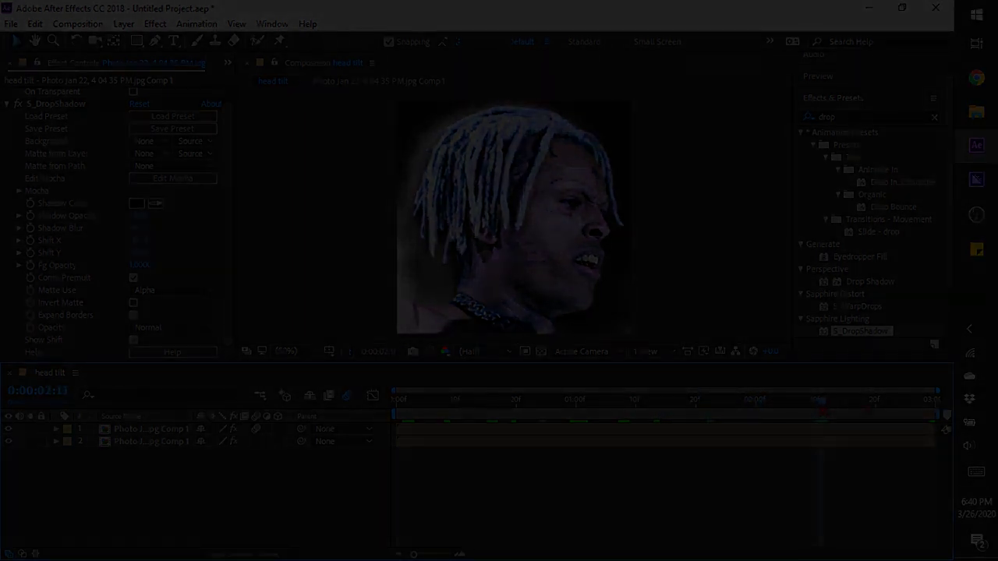